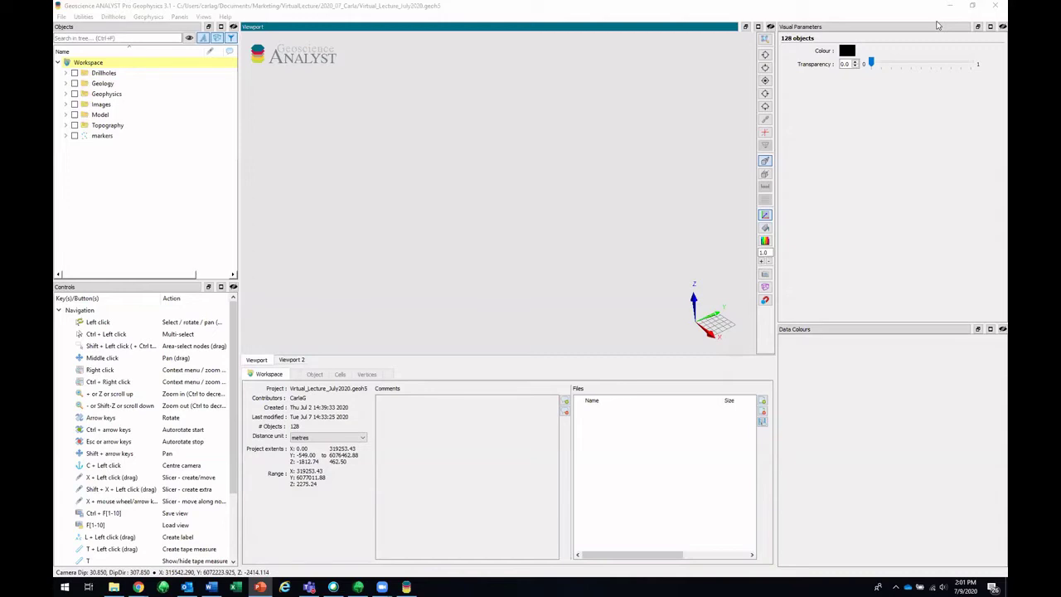
Step: Show the marker points and the Drillholes group, expanding it to view the drillhole traces
click(74, 136)
mouse_move(639, 211)
mouse_down()
mouse_move(564, 207)
mouse_move(599, 209)
mouse_up()
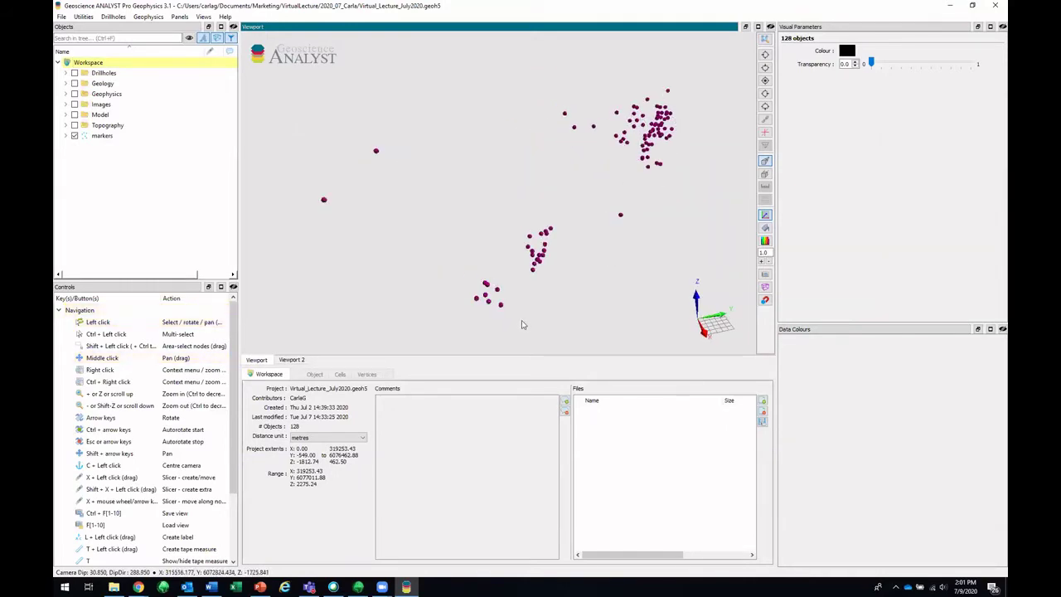
click(74, 73)
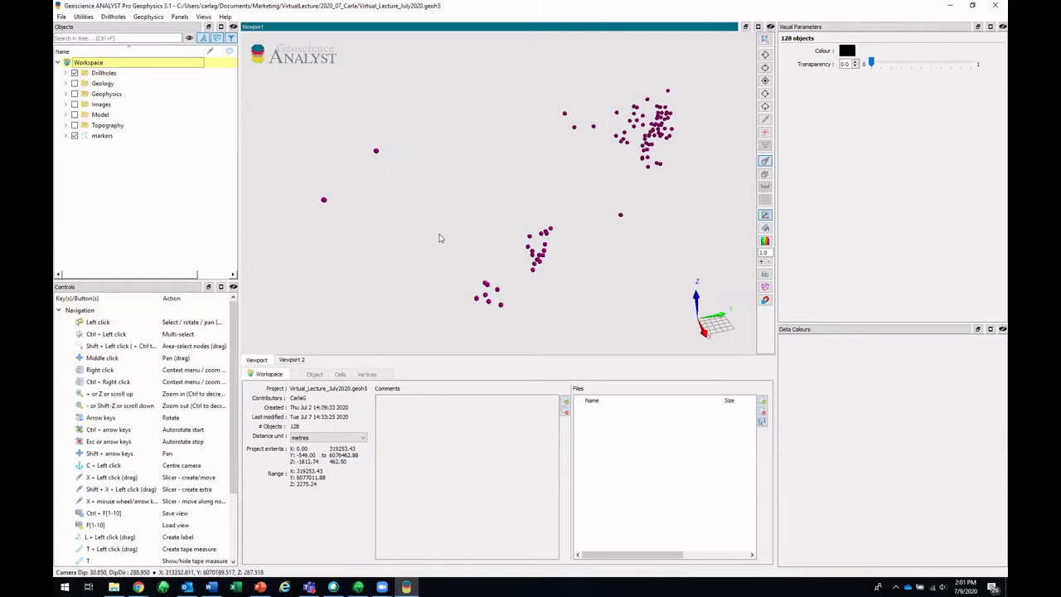
click(66, 73)
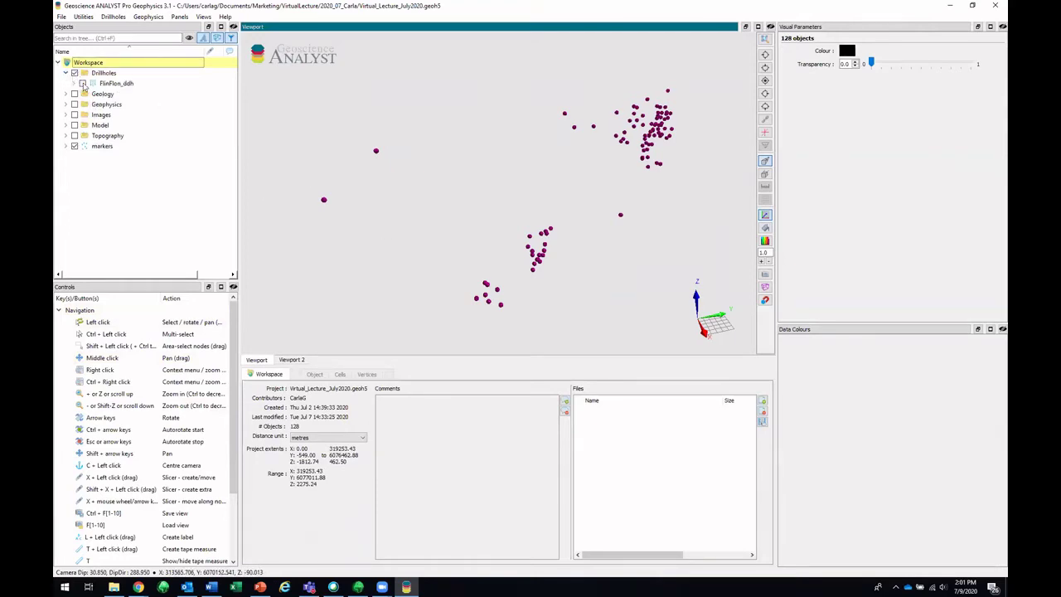
drag(442, 166, 464, 166)
middle_drag(465, 165, 524, 221)
Step: Inspect drillhole 4Q69W5 and one of its lower intervals
click(546, 224)
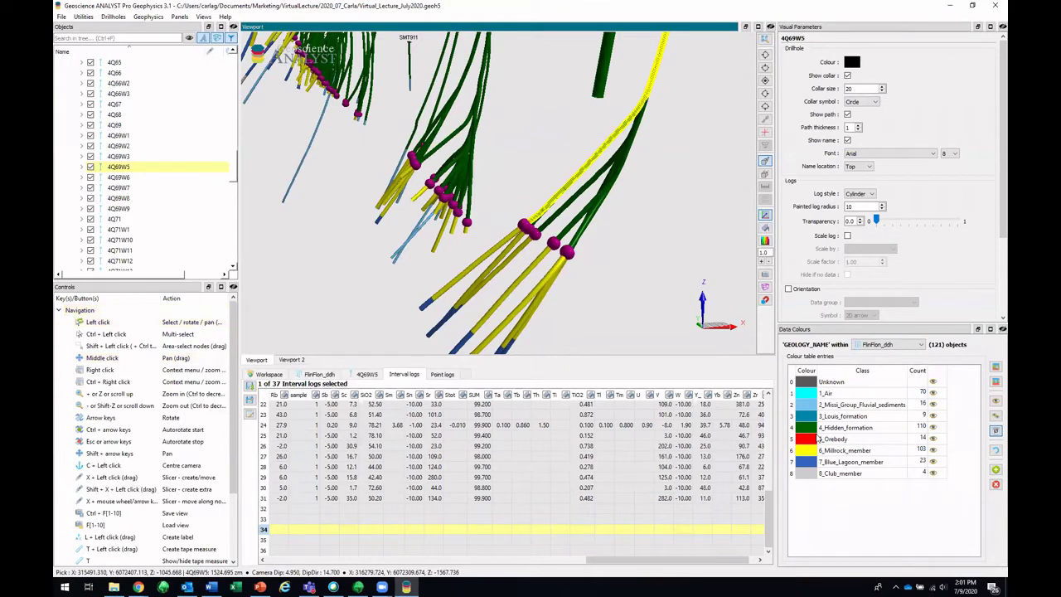
click(560, 282)
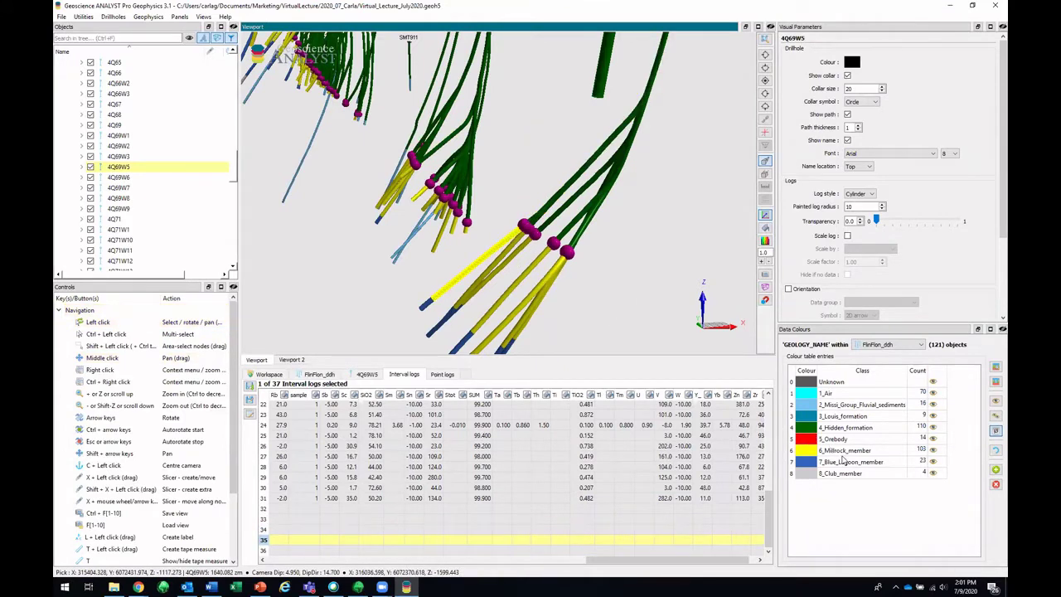
scroll(489, 182, down, 3)
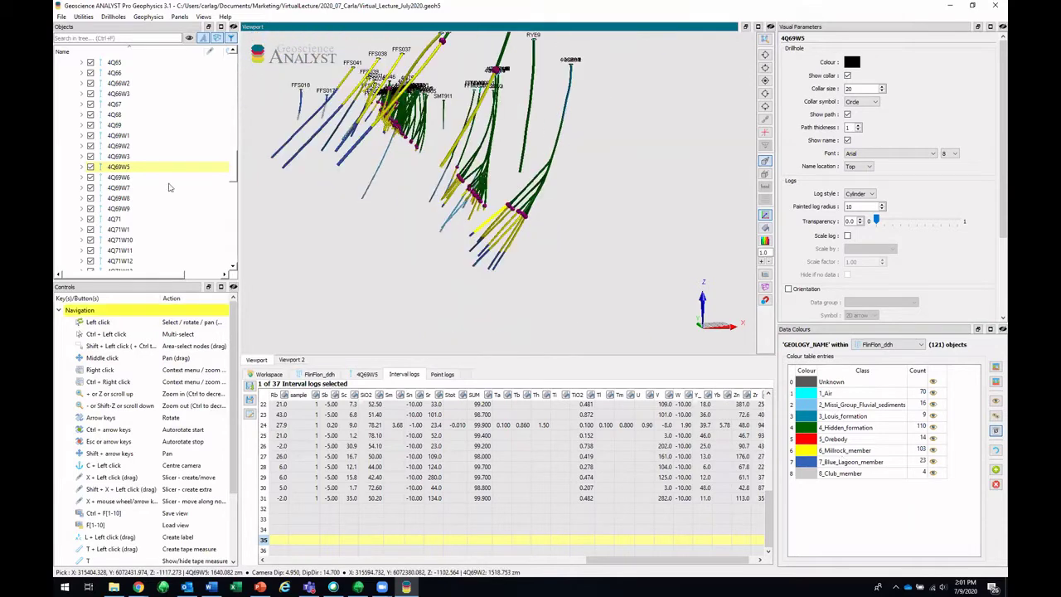
drag(235, 165, 235, 65)
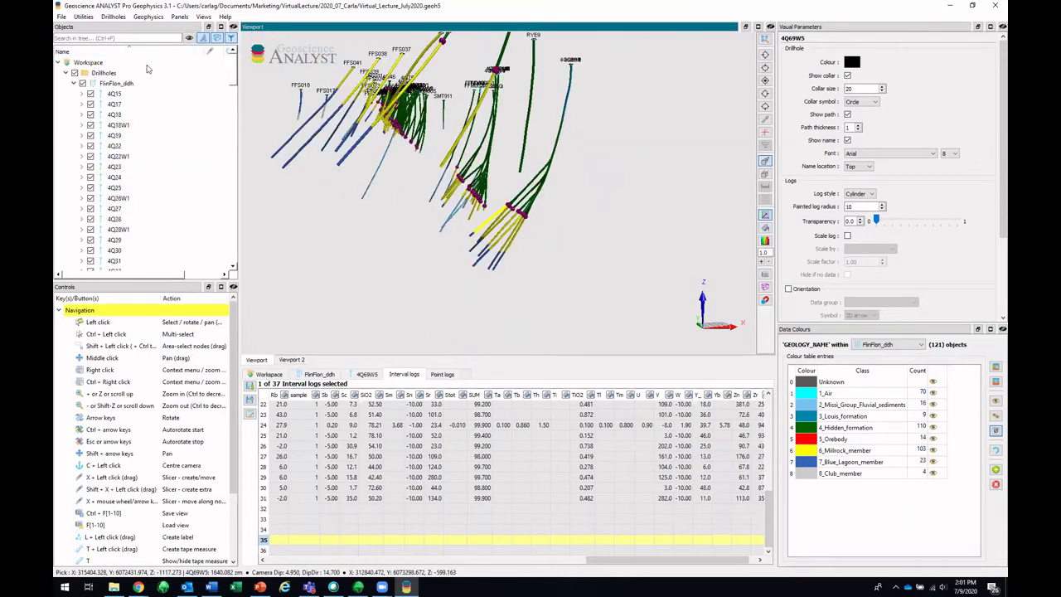
Step: Hide the FlinFlon_ddh drillholes and collapse the Drillholes tree, leaving the markers in view
click(82, 84)
drag(374, 176, 521, 204)
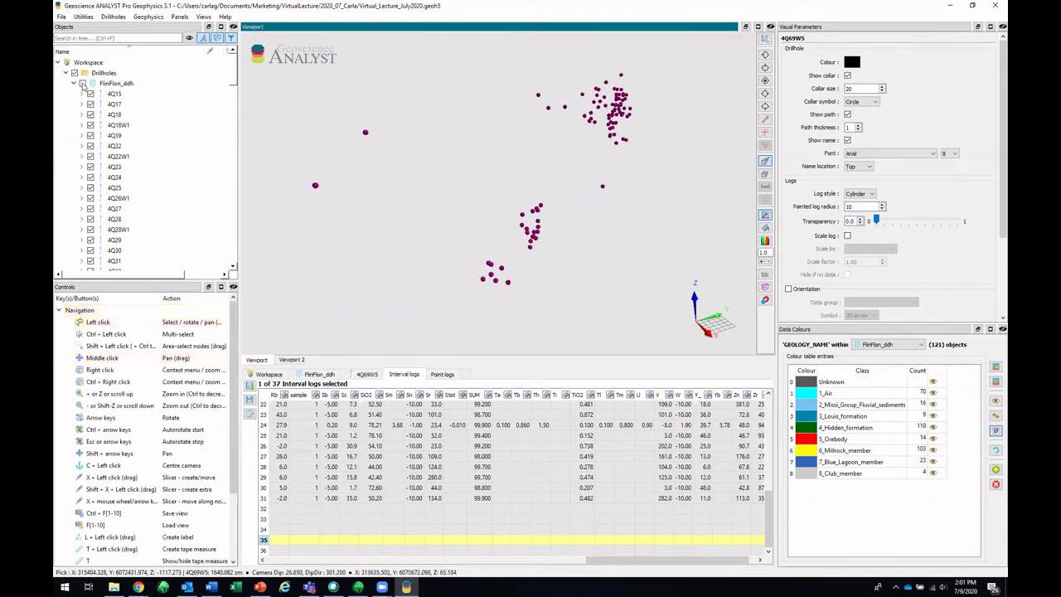
click(74, 84)
click(65, 73)
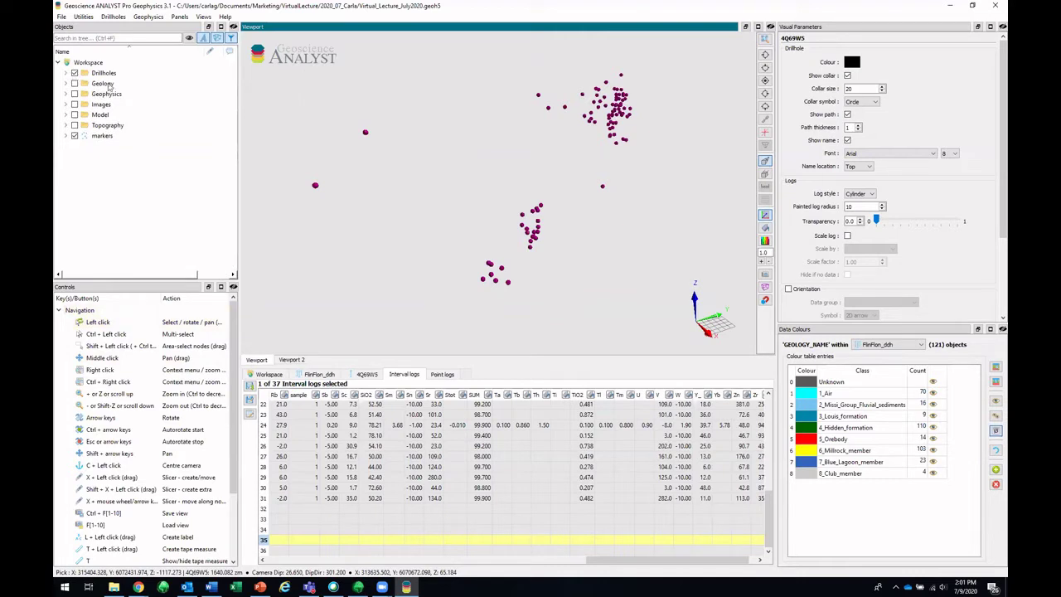
middle_drag(457, 206, 549, 212)
drag(549, 212, 541, 213)
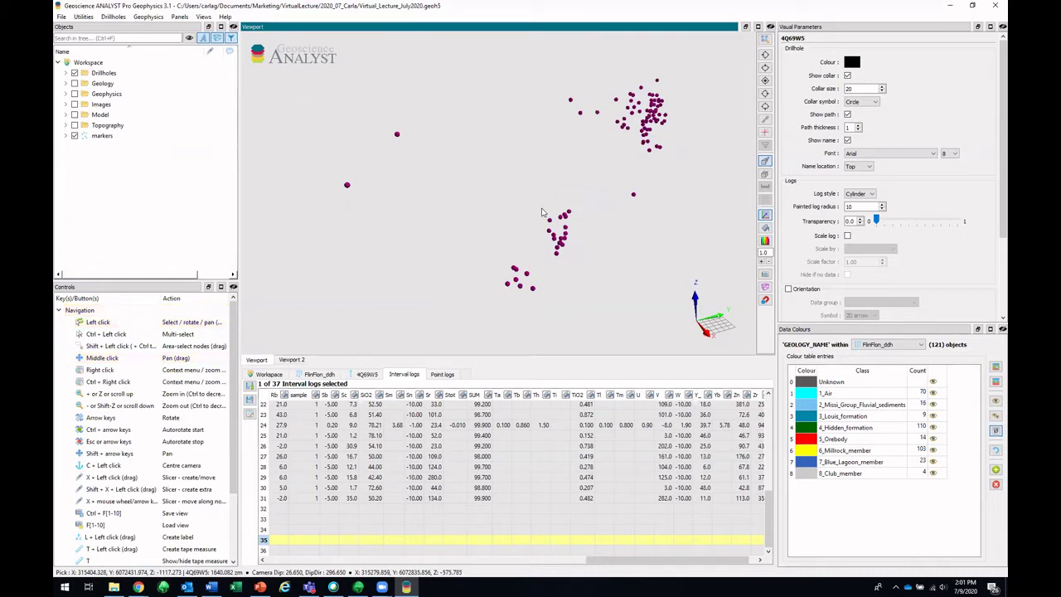
Step: Start a New Boundary Curve from Nodes on the markers points
right_click(570, 102)
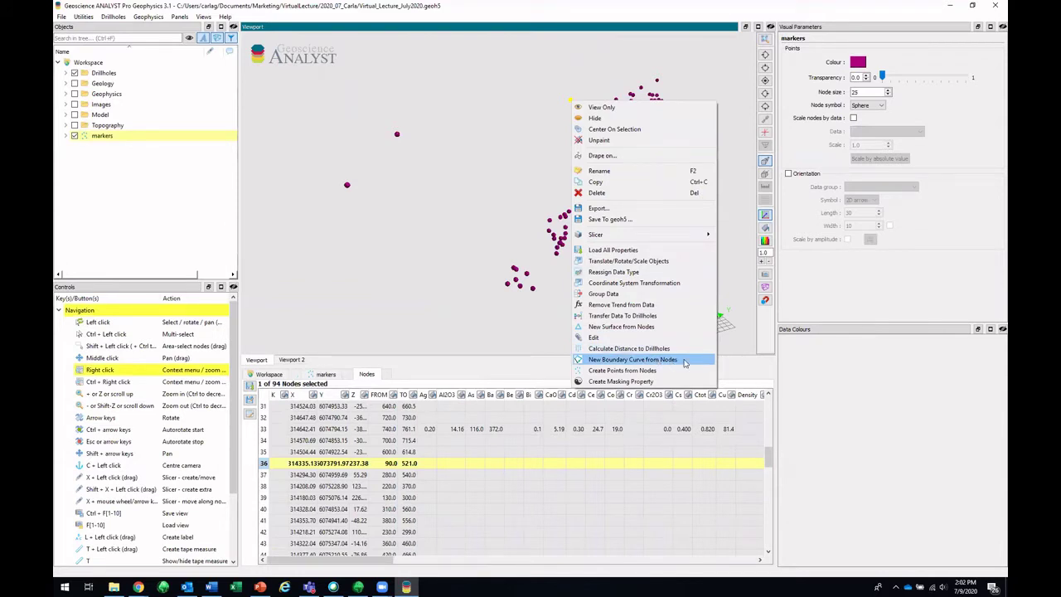
click(684, 362)
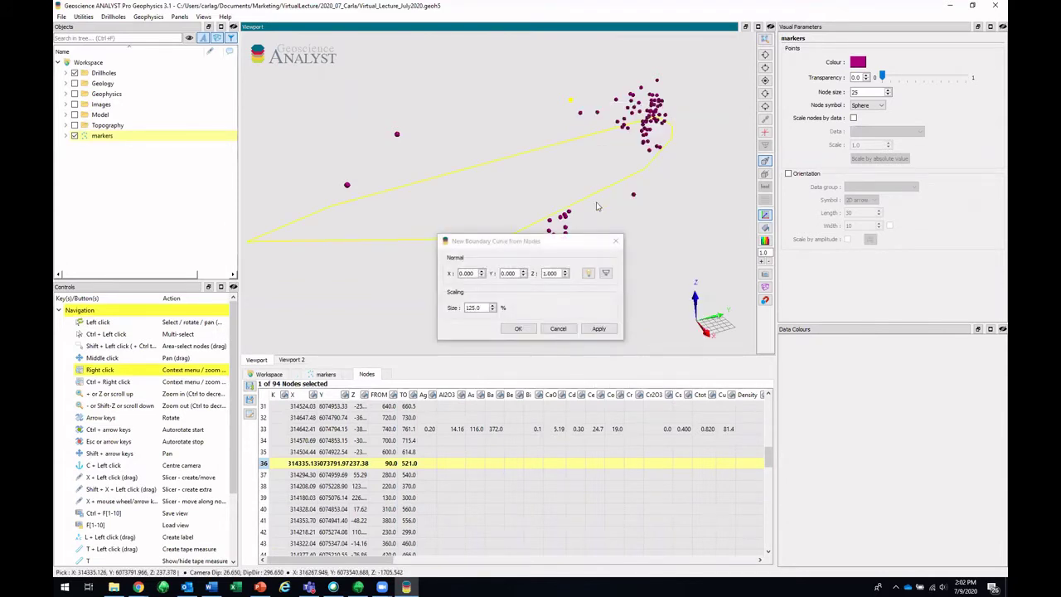
drag(630, 249, 539, 187)
middle_drag(540, 187, 649, 144)
drag(649, 144, 531, 108)
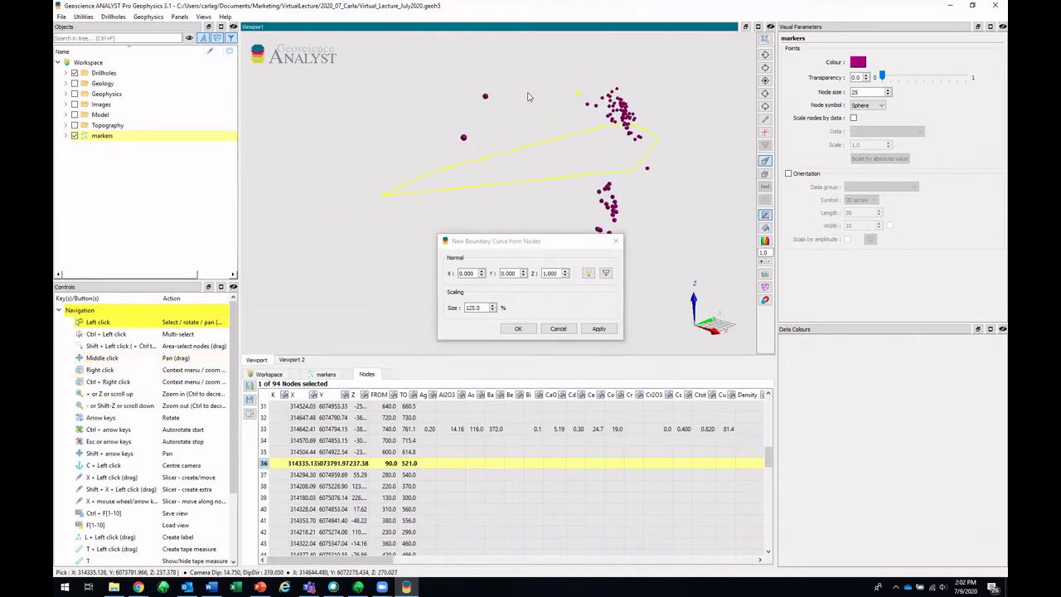
Step: Set the curve plane to the current camera plane, re-applying it after rotating the view
click(605, 274)
drag(618, 116, 600, 100)
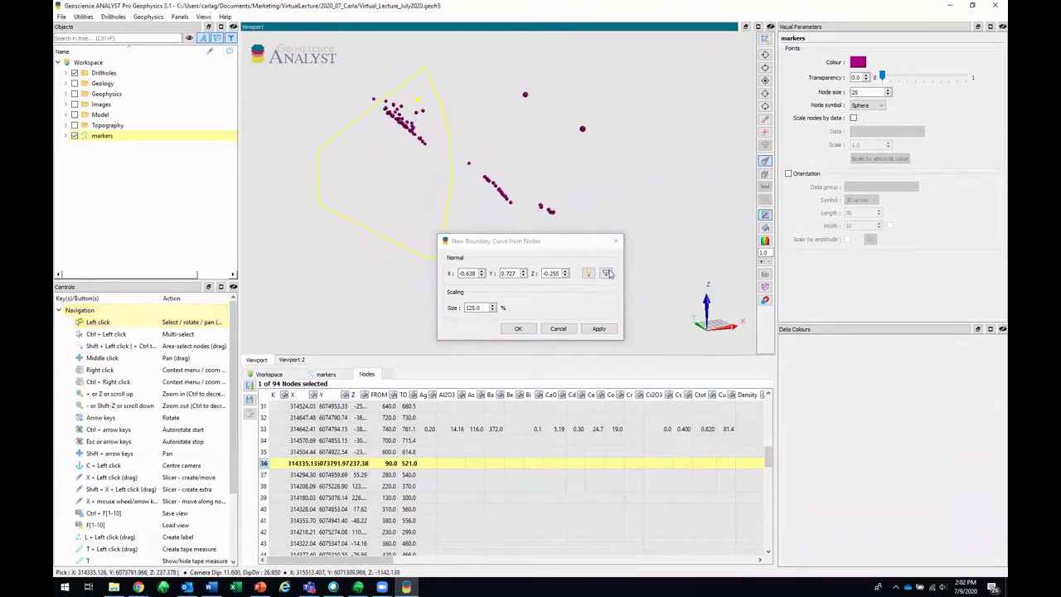
click(607, 273)
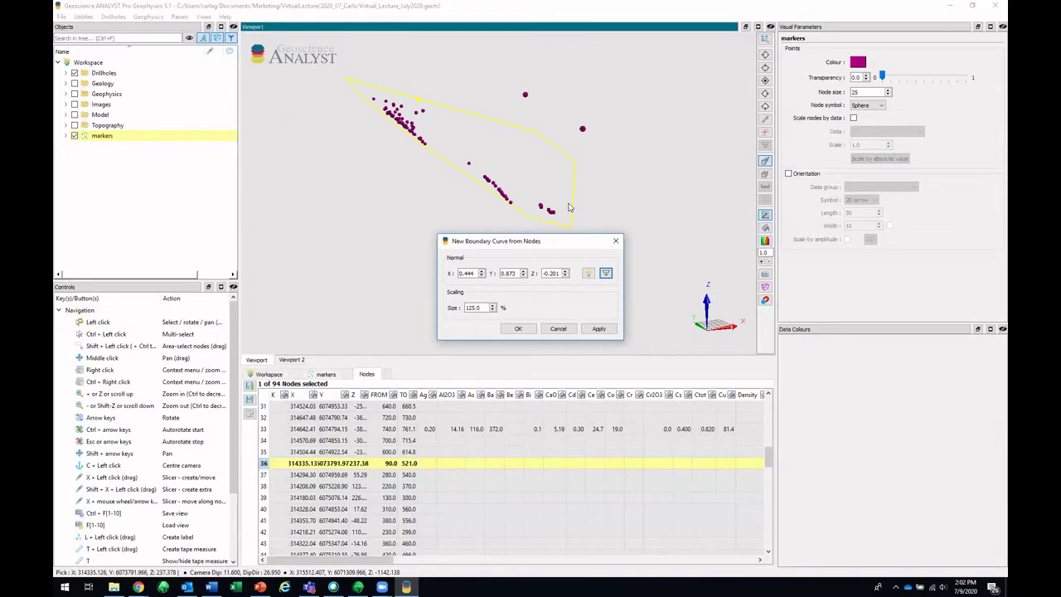
drag(569, 207, 509, 171)
middle_drag(509, 171, 490, 169)
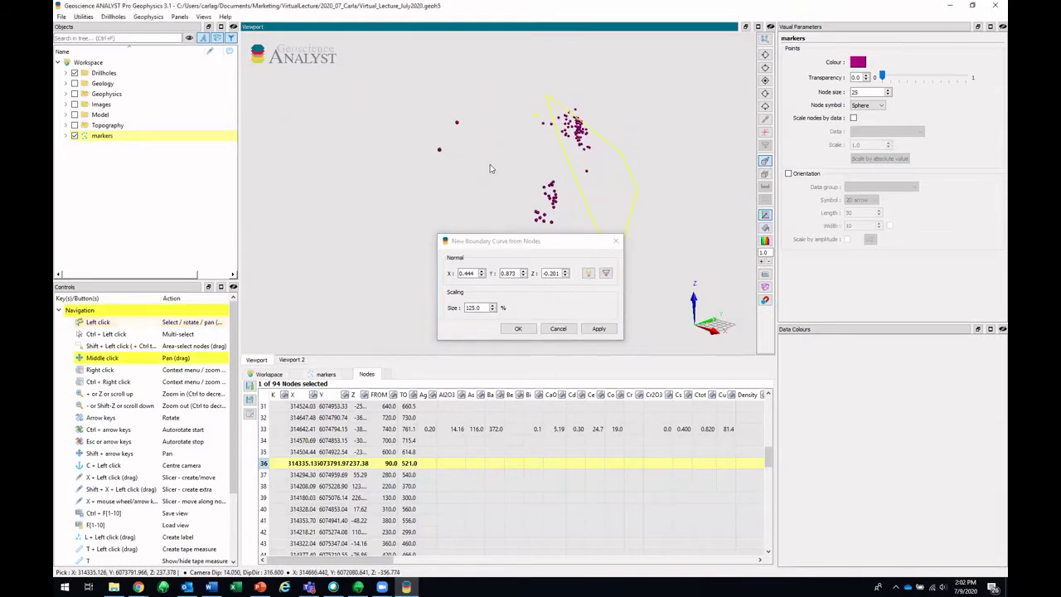
drag(490, 168, 480, 189)
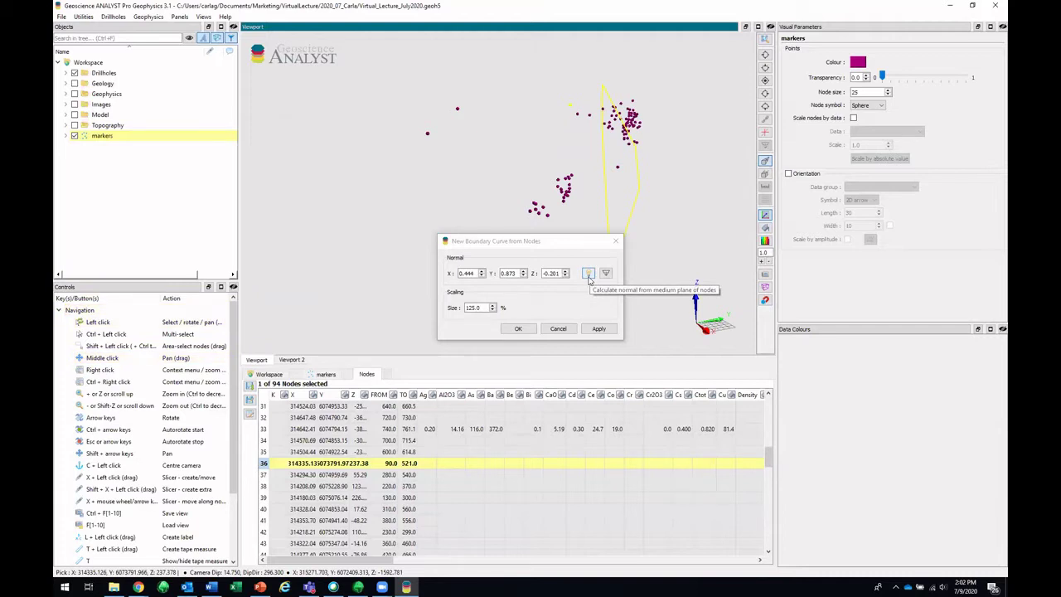
Step: Fit the curve plane to the median plane of the nodes and move the dialog aside
click(588, 274)
drag(580, 207, 499, 158)
click(518, 242)
drag(518, 242, 366, 246)
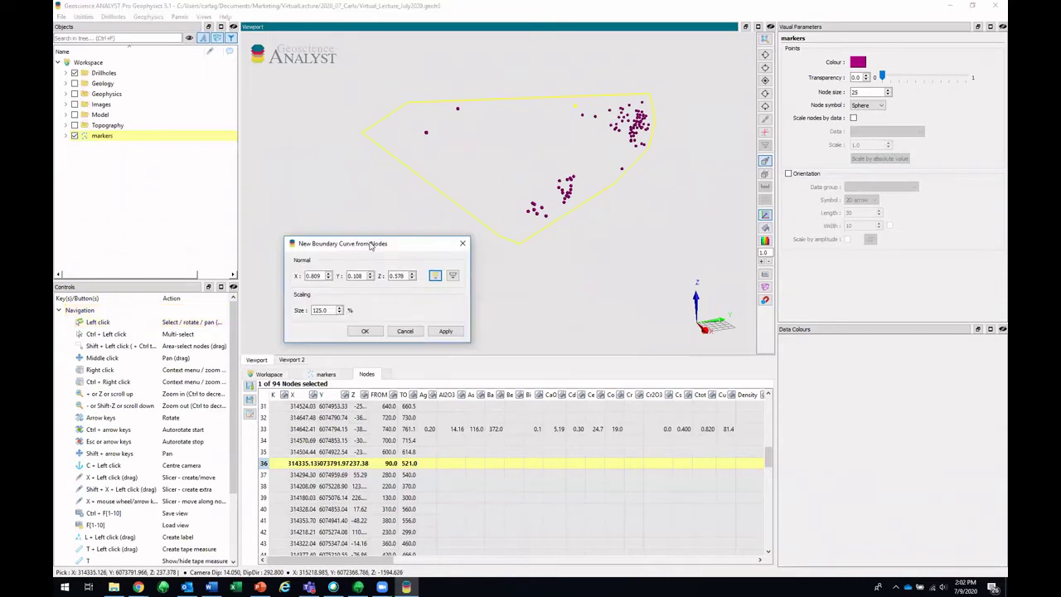
Step: Try boundary curve sizes of 50% and 100%
click(324, 310)
drag(324, 310, 305, 309)
text(50)
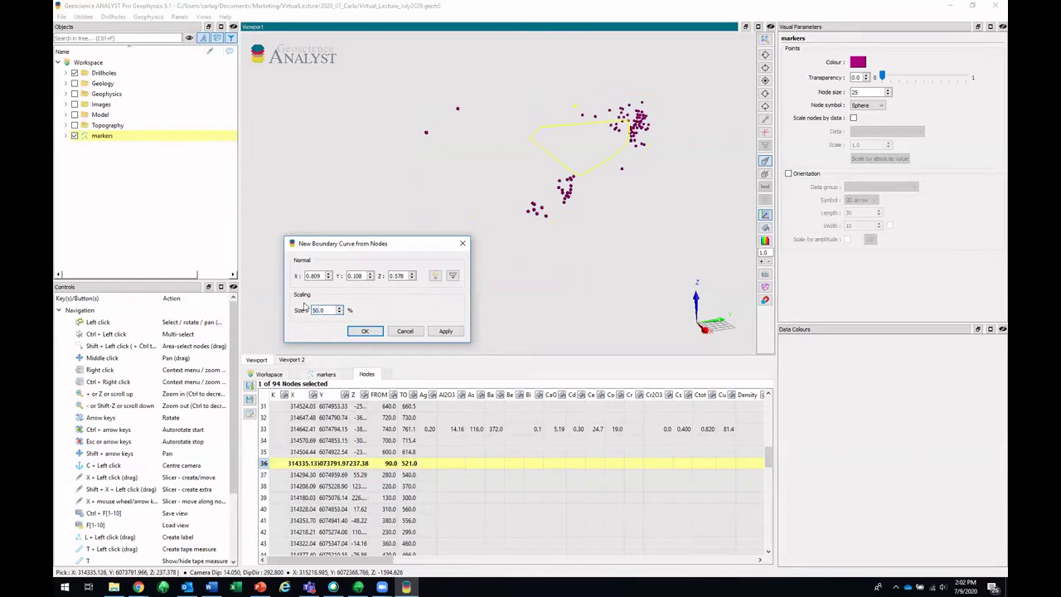
text(10)
text(100)
drag(567, 151, 542, 190)
middle_drag(542, 190, 523, 166)
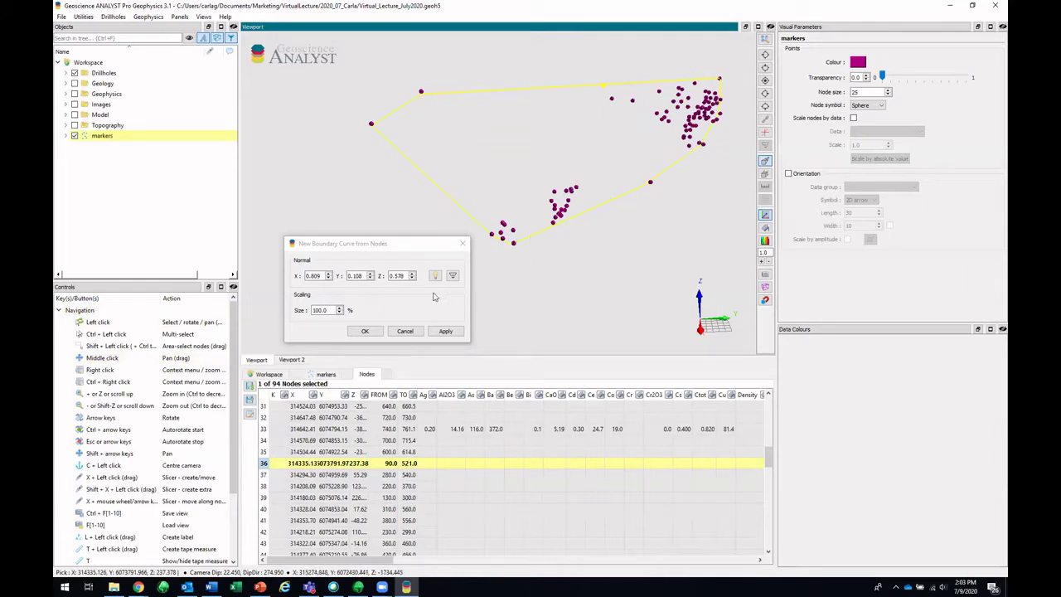
Step: Set the boundary curve size to 125% and create it
click(321, 310)
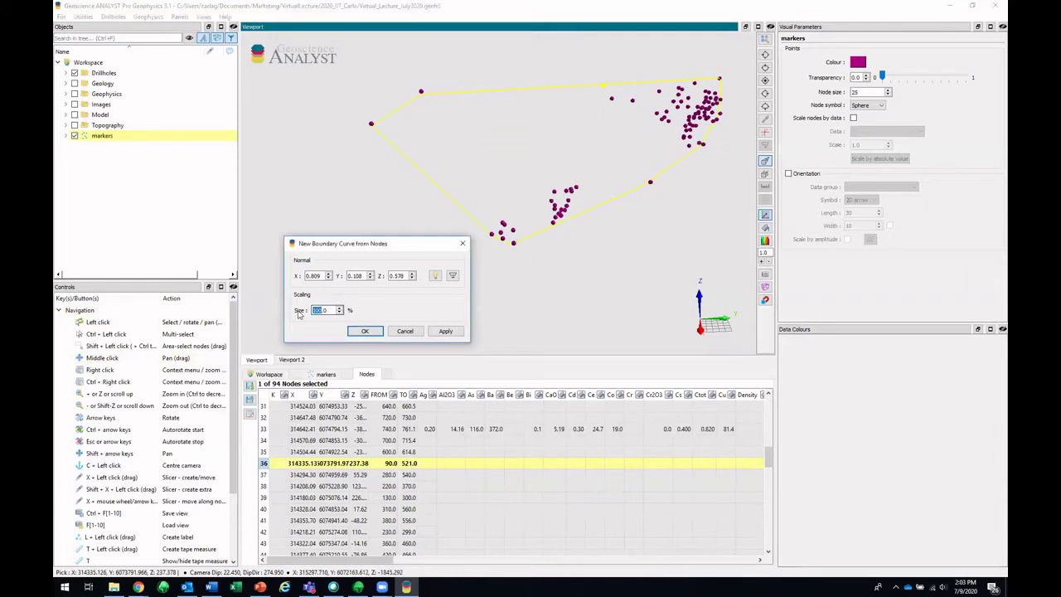
key(BackSpace)
key(BackSpace)
text(25)
scroll(357, 128, down, 1)
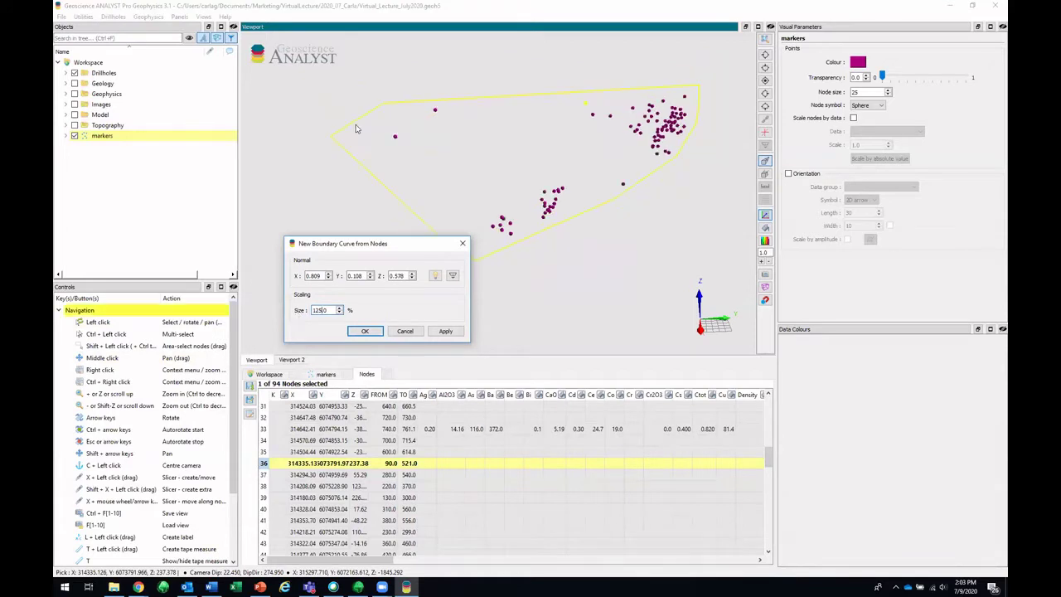
click(363, 332)
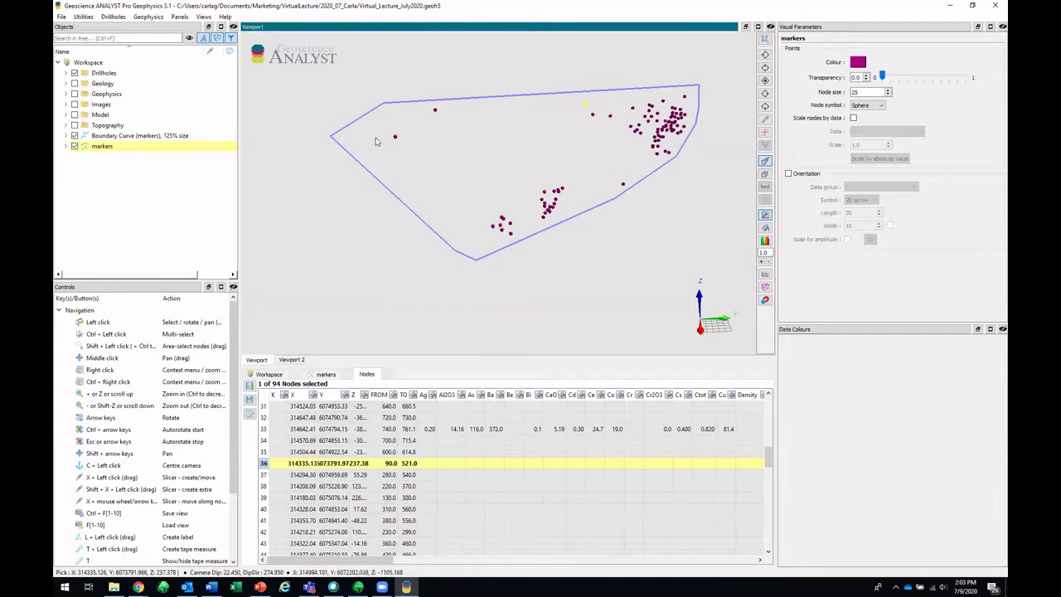
Step: Open Surface Designer with the markers boundary curve as the surface perimeter
click(83, 16)
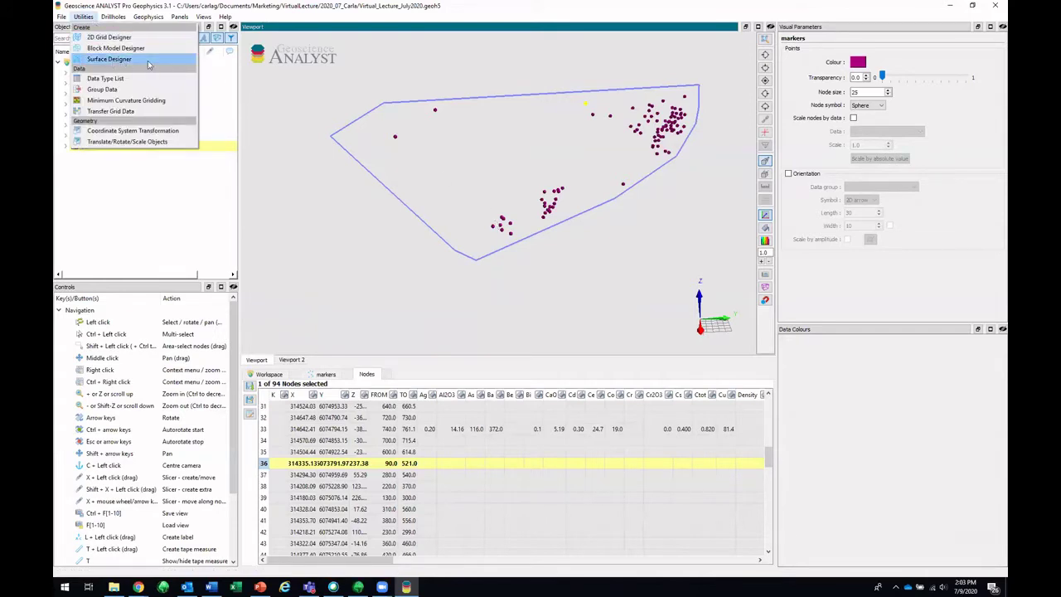
click(108, 59)
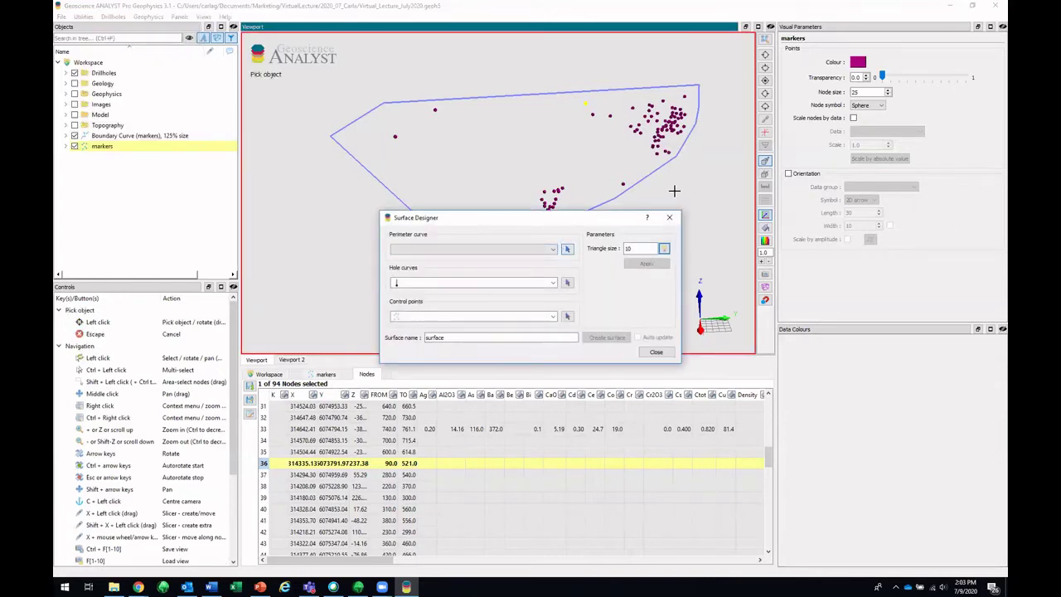
click(655, 167)
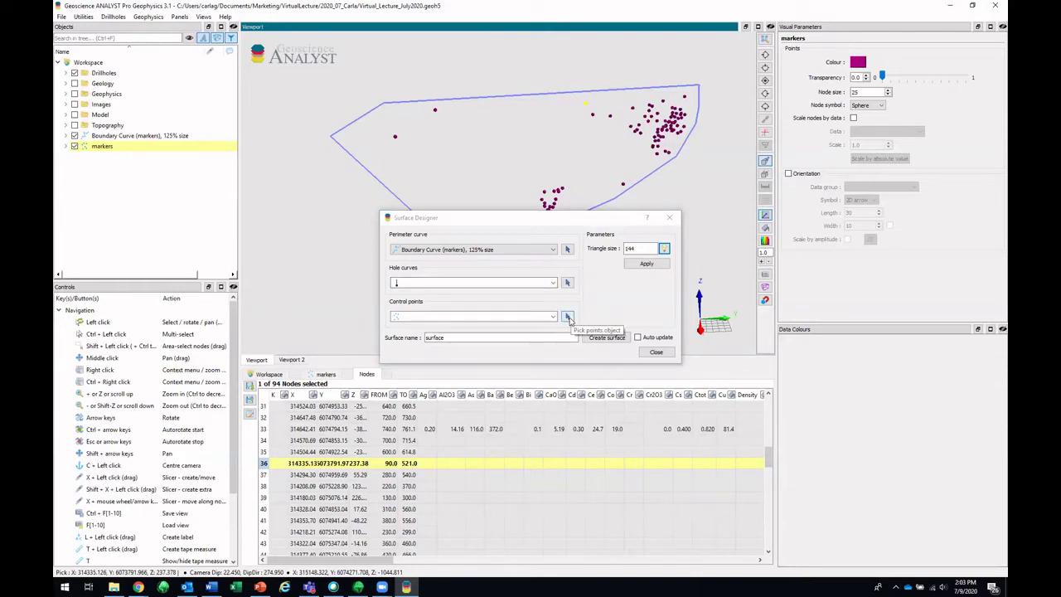
Step: Use the markers points as control points and create the surface
click(568, 317)
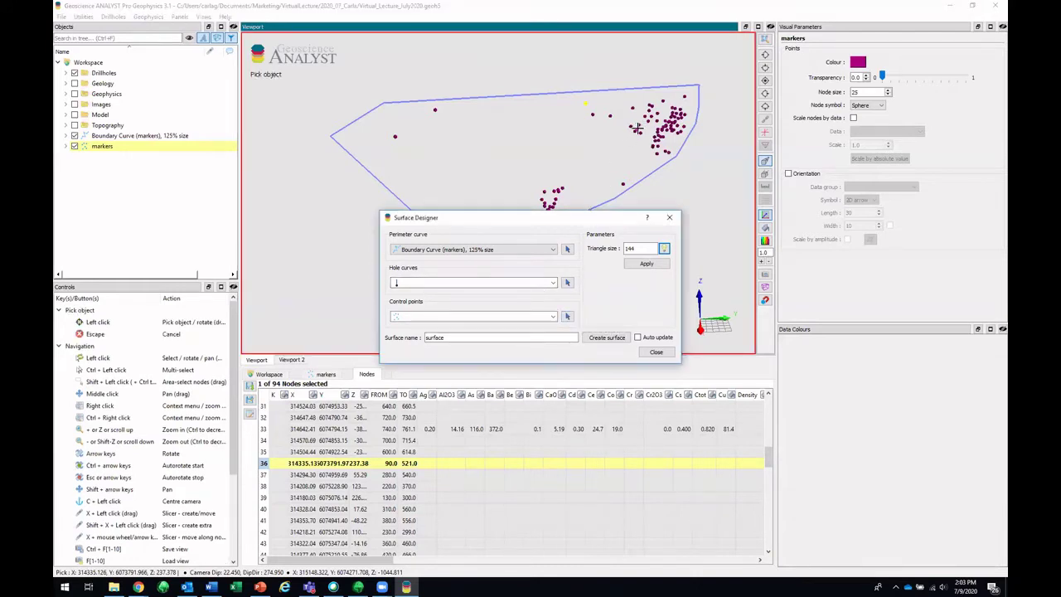
click(637, 129)
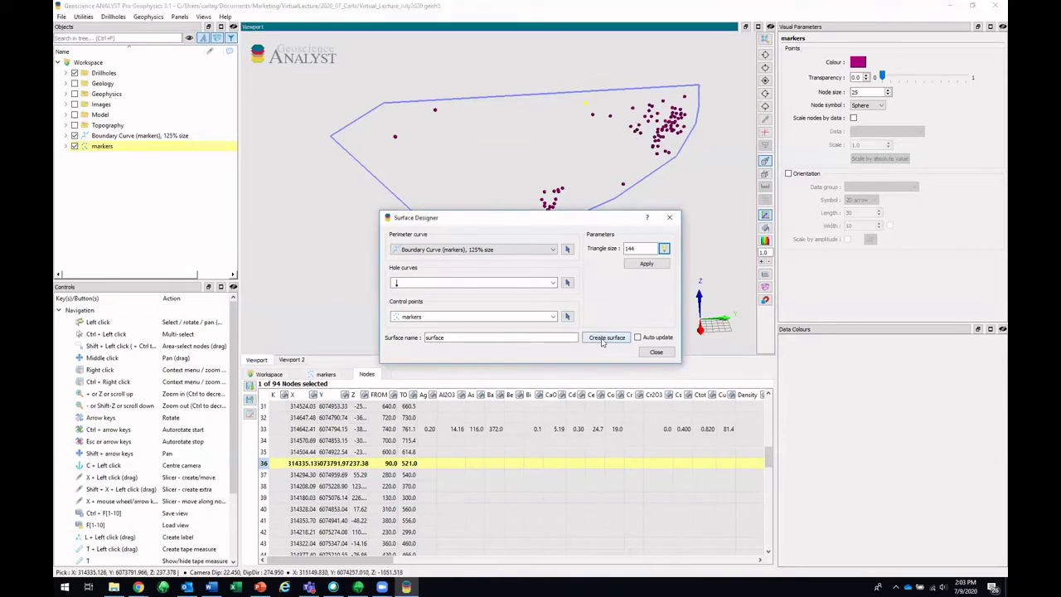
click(604, 339)
Step: Rotate to inspect the new 1032-cell surface, then close Surface Designer
drag(541, 222, 338, 287)
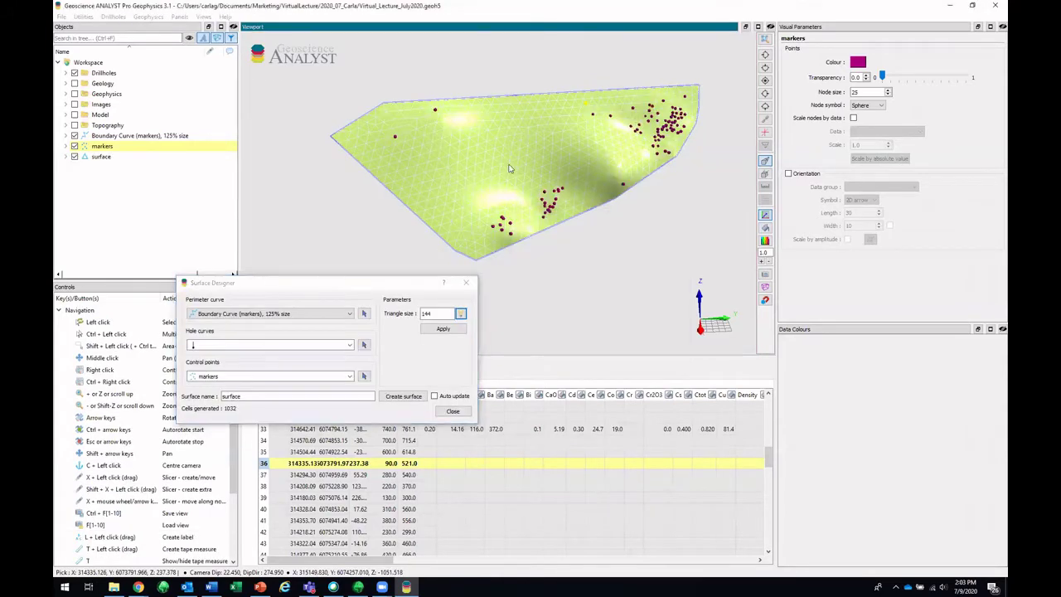
drag(505, 158, 509, 280)
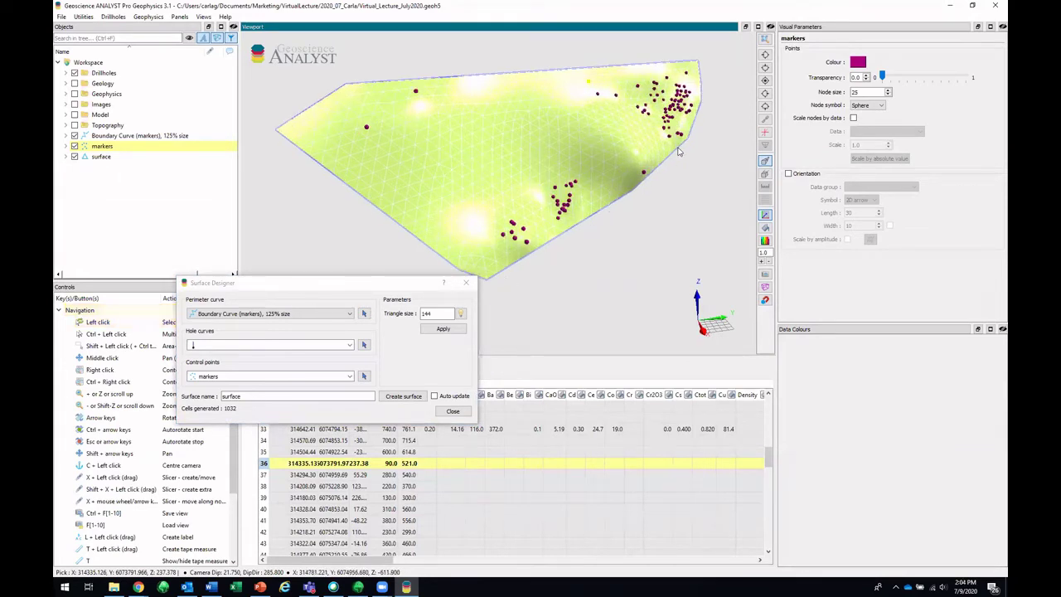
drag(497, 202, 550, 228)
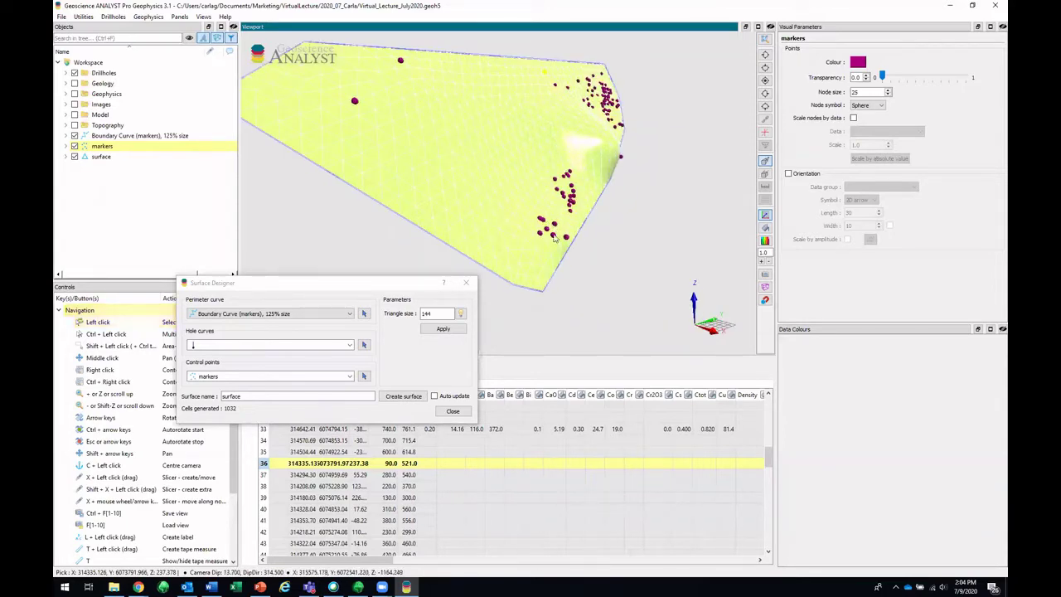
middle_drag(595, 212, 611, 207)
drag(611, 207, 598, 204)
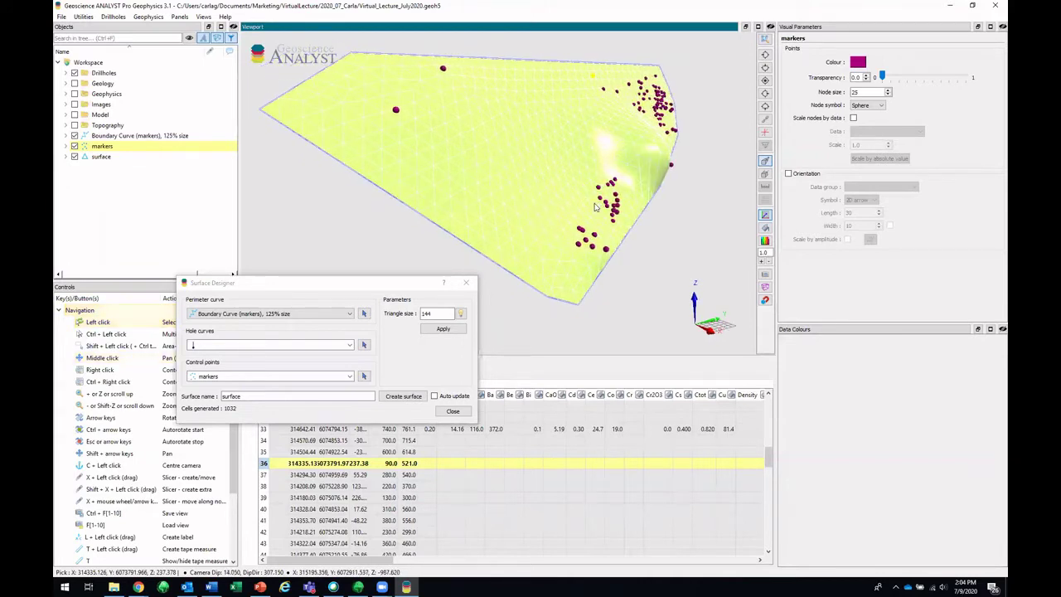
click(465, 284)
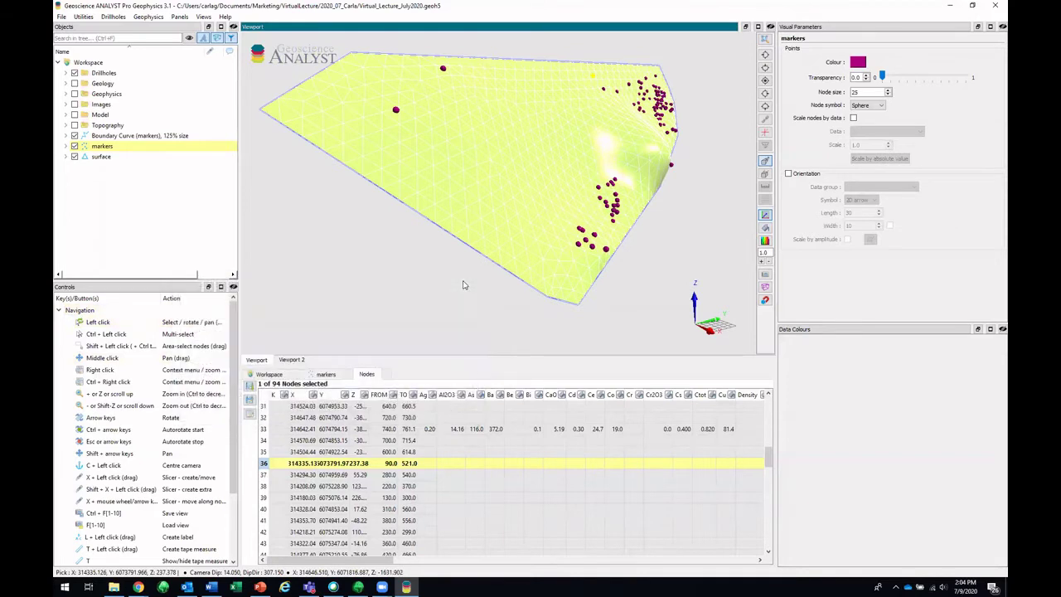
Step: Hide the boundary curve, markers points and generated surface
drag(610, 132, 631, 125)
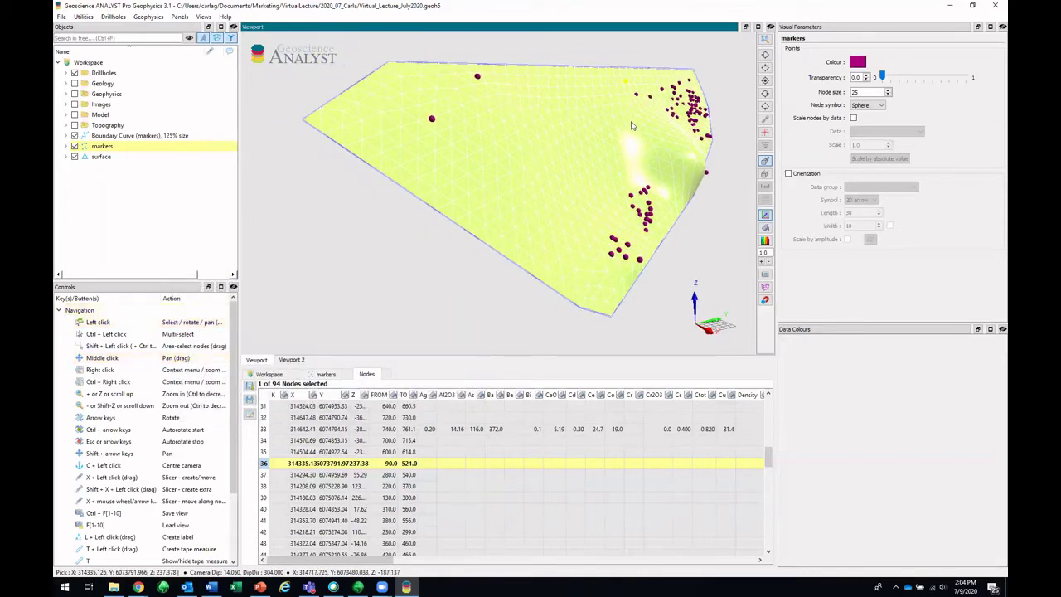
click(75, 135)
click(74, 146)
click(74, 157)
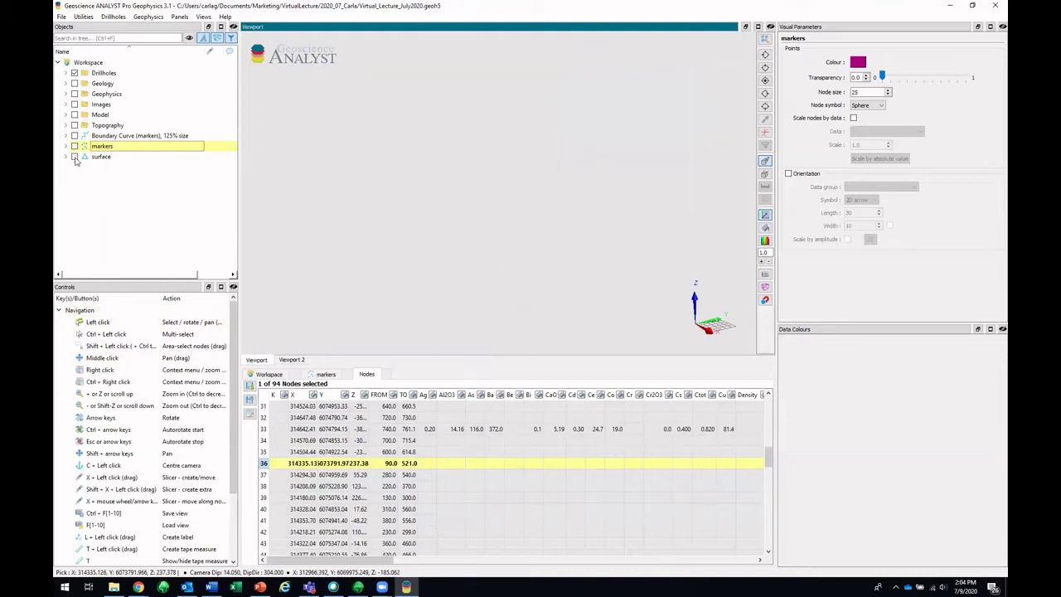
Step: Show FlinFlon_model and select its MagSus property, widening the settings panels
click(74, 114)
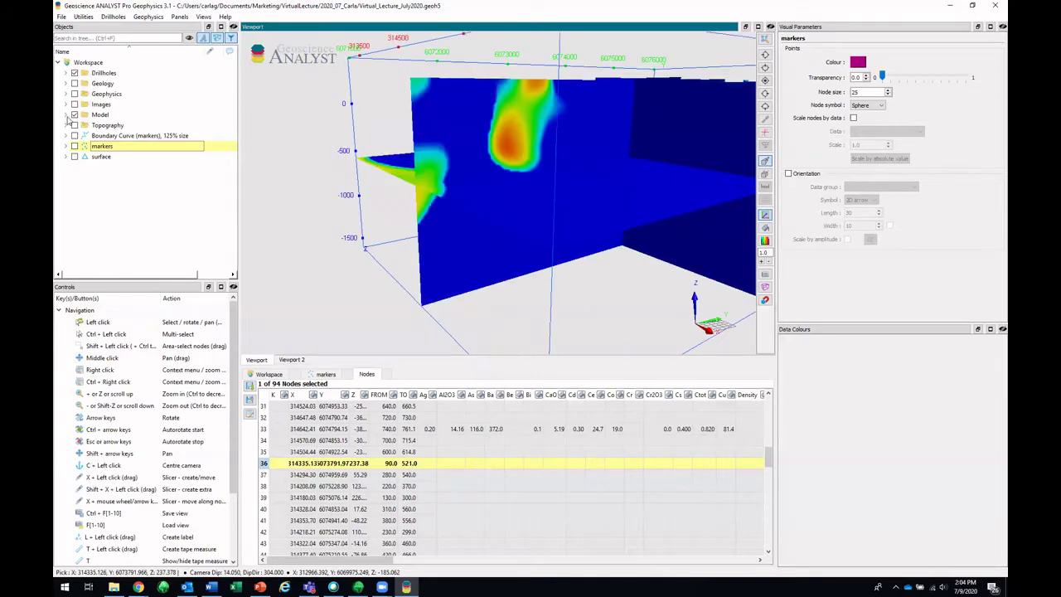
click(66, 115)
click(75, 125)
scroll(524, 164, down, 5)
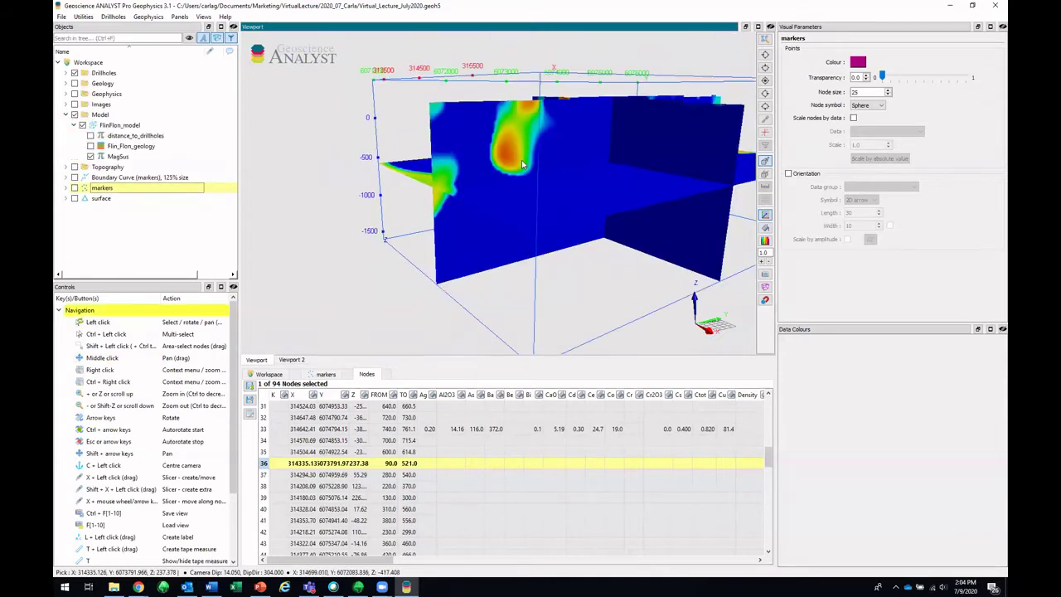
drag(522, 165, 266, 164)
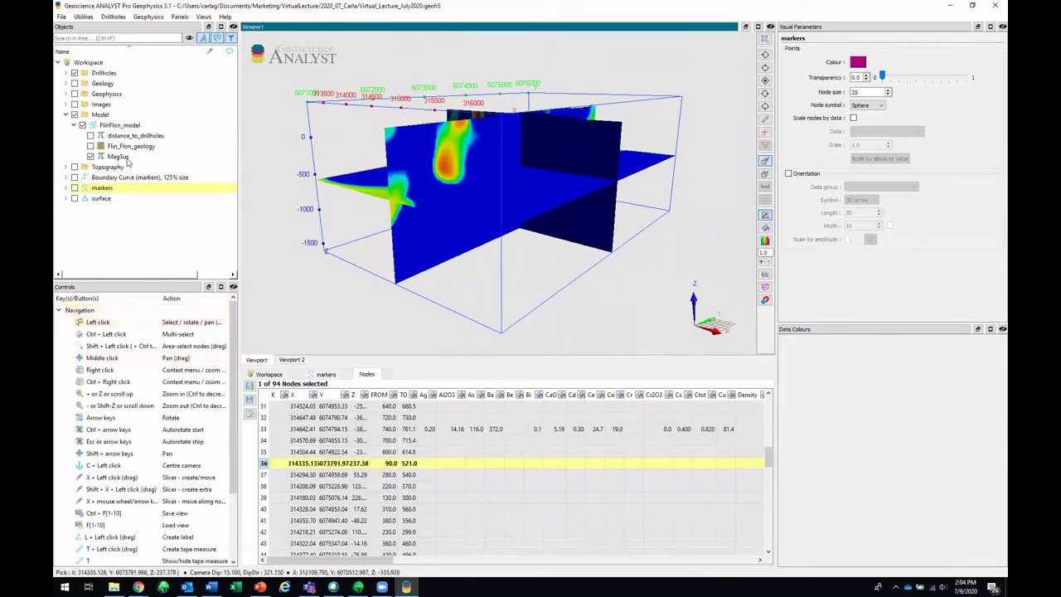
click(127, 160)
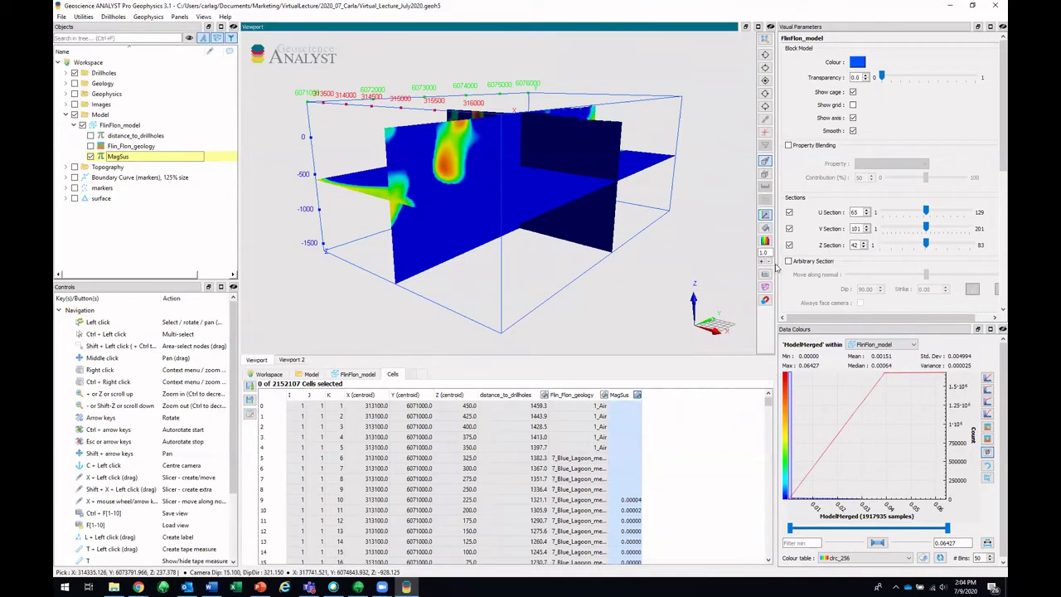
drag(777, 267, 751, 265)
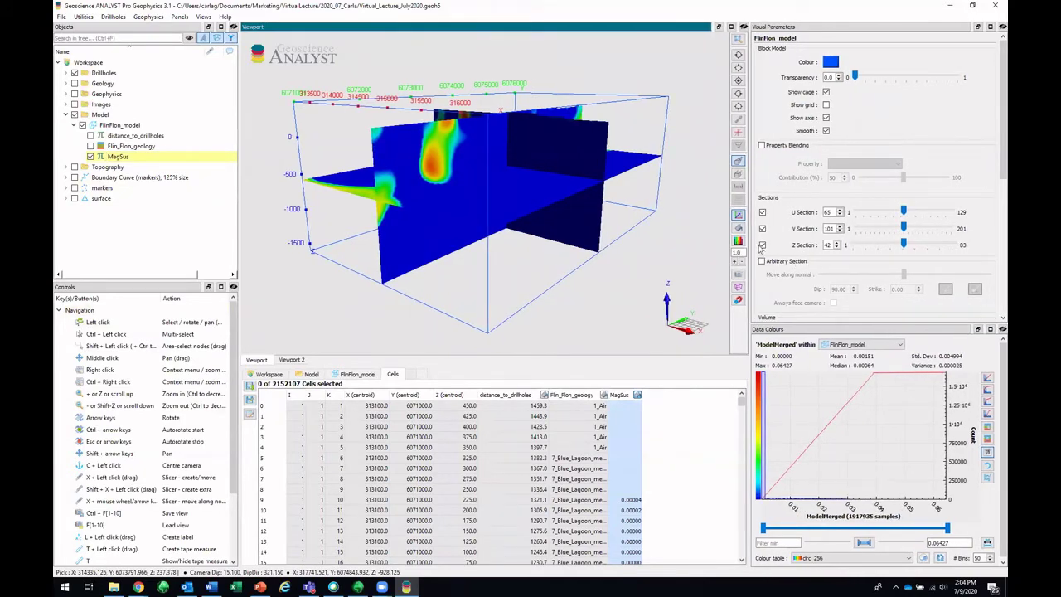
Step: Replace the U, V and Z sections with an arbitrary section at dip 60, strike 350
click(762, 244)
click(762, 228)
click(762, 212)
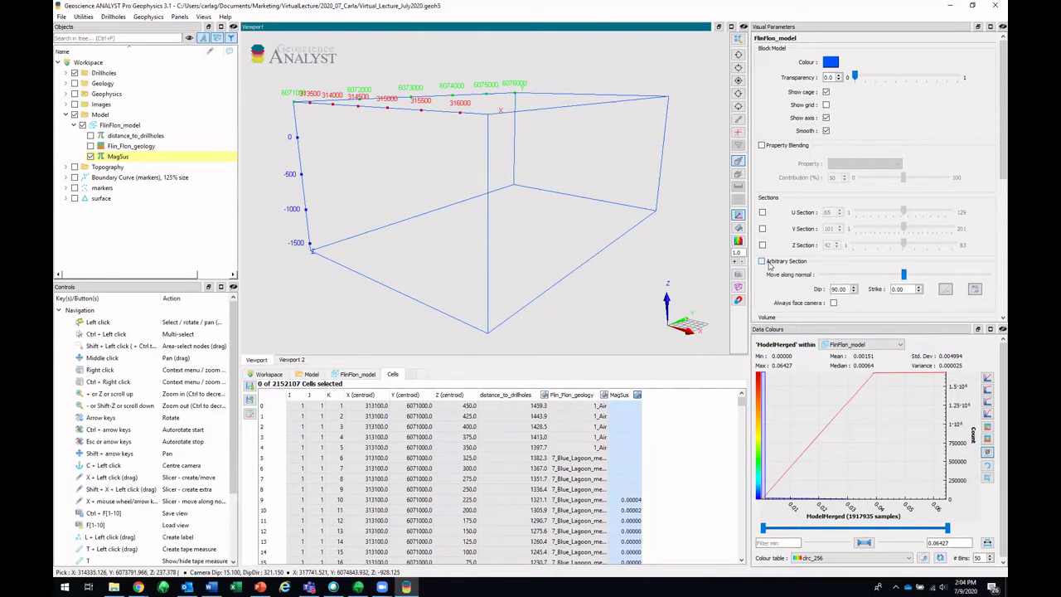
click(762, 262)
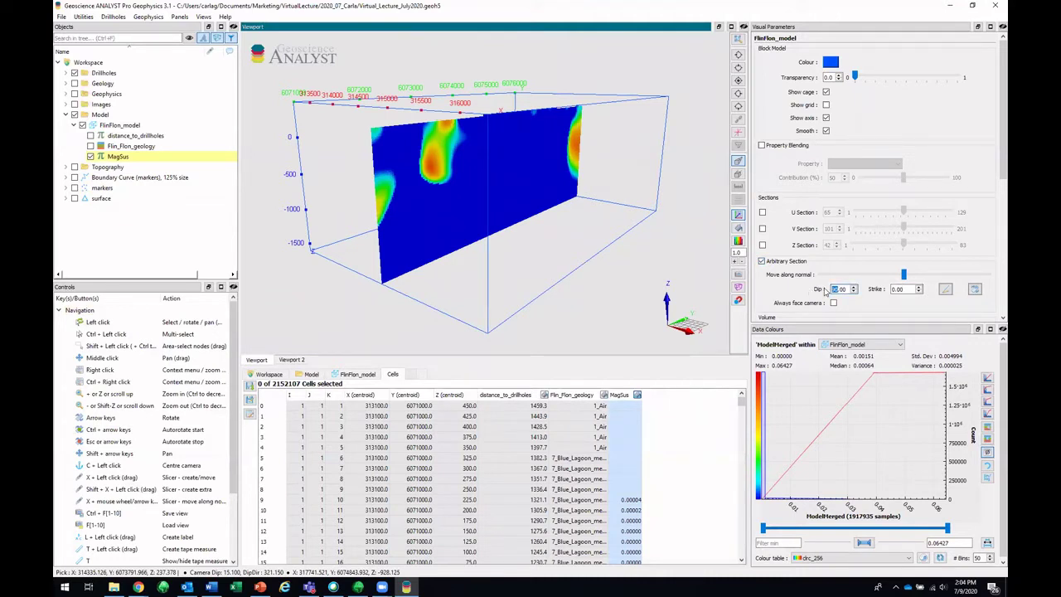
key(Tab)
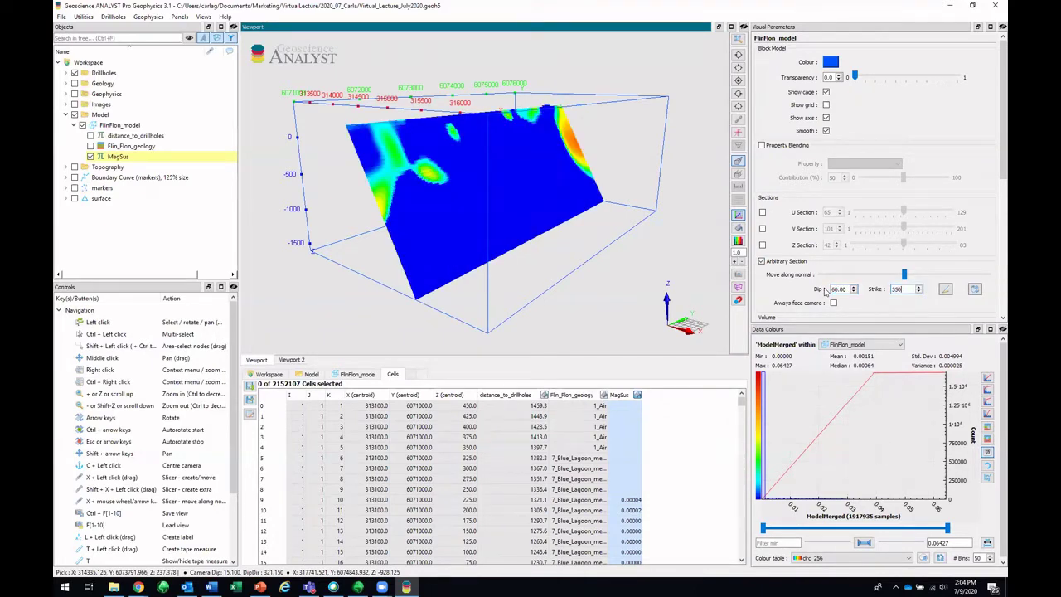
key(Return)
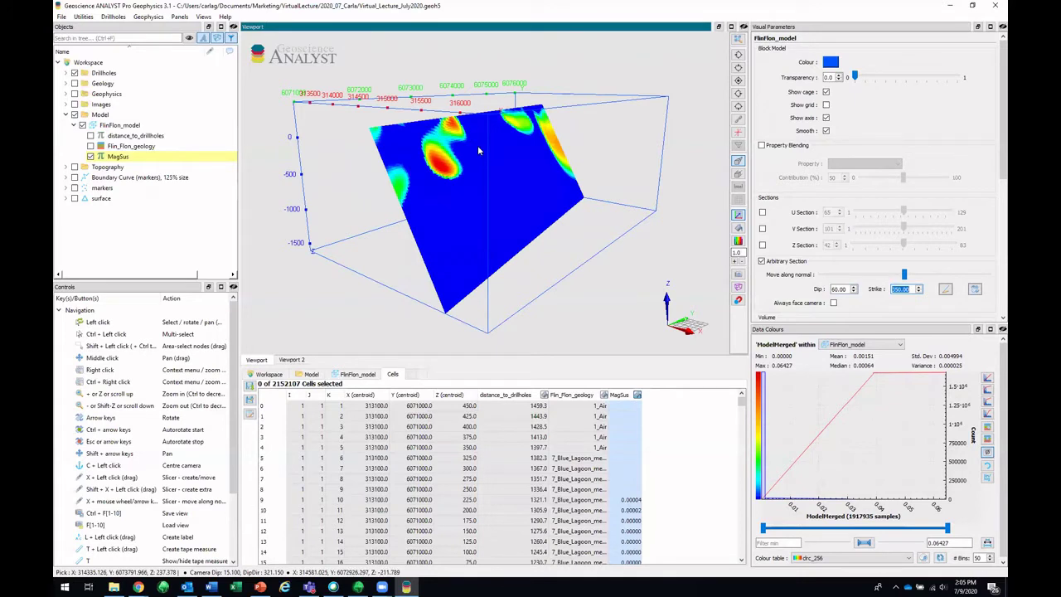
drag(477, 145, 495, 148)
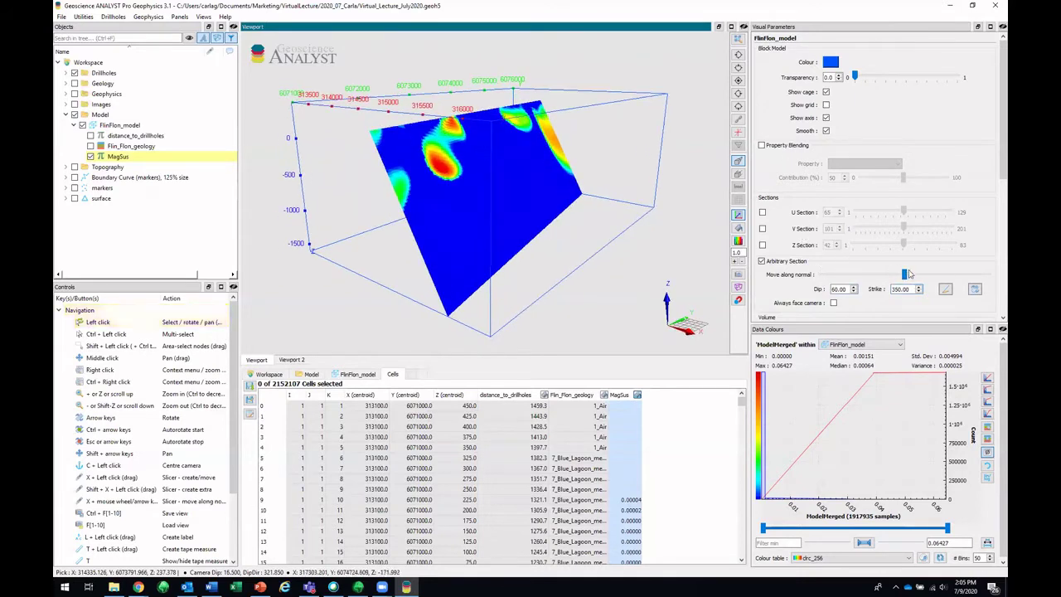
mouse_move(905, 275)
mouse_down()
mouse_move(917, 274)
mouse_move(904, 275)
mouse_up()
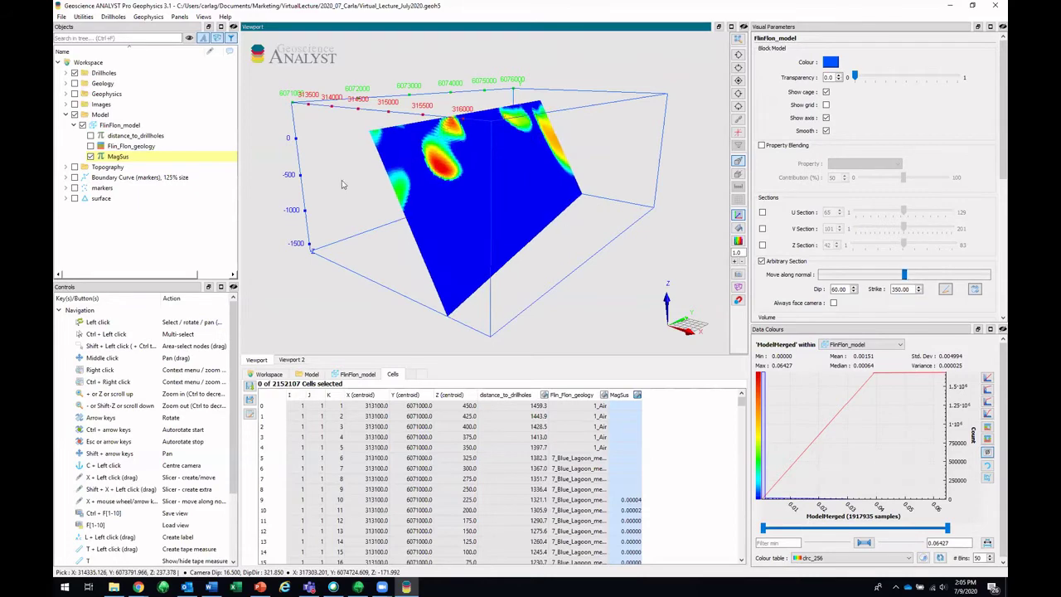
Step: Briefly show the geology surfaces against the section, then hide them
click(74, 84)
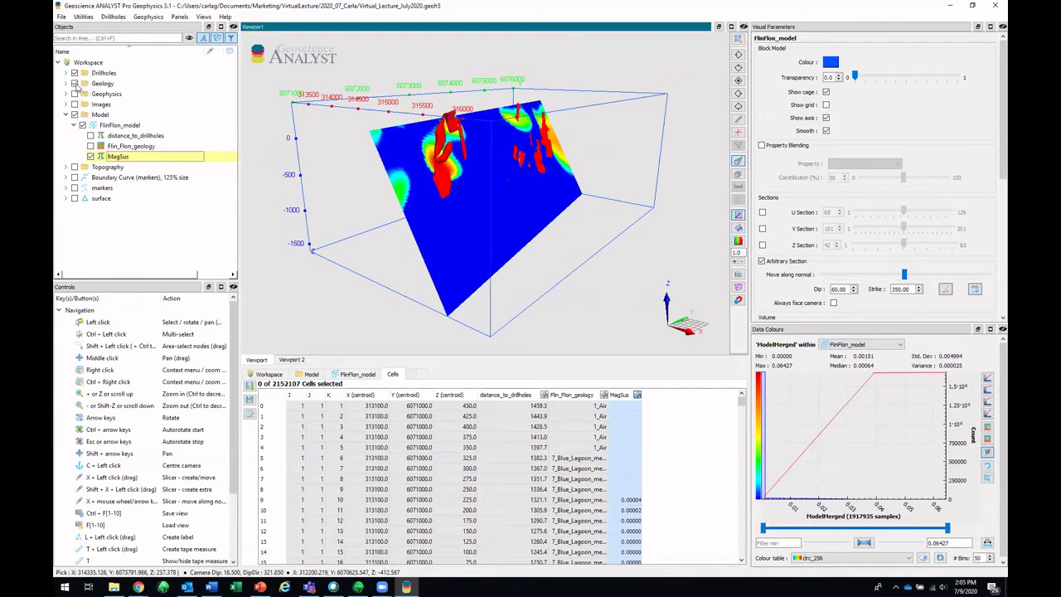
drag(465, 208, 448, 221)
click(74, 84)
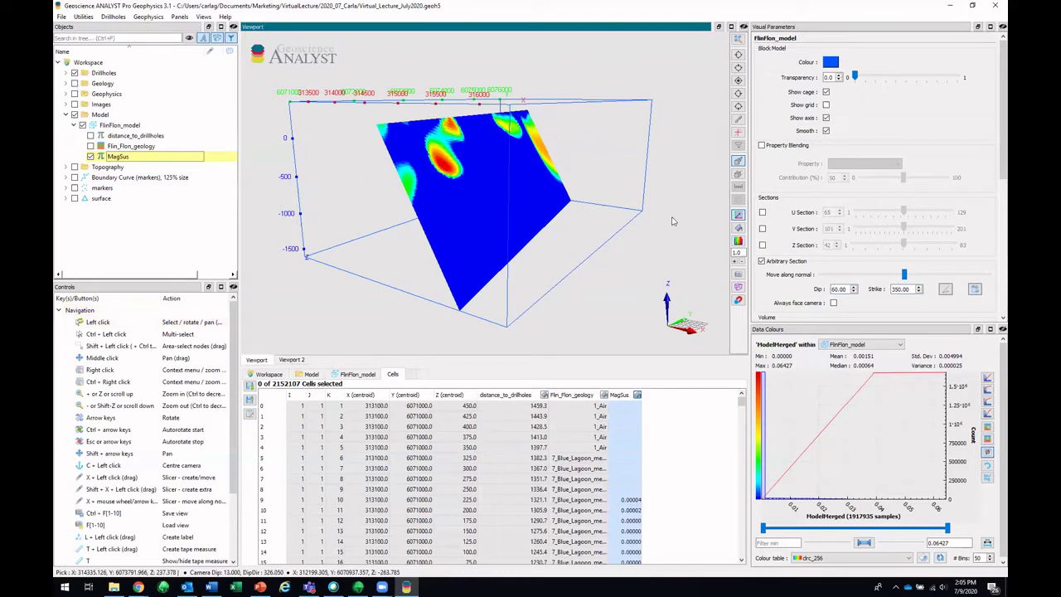
Step: Draw two trial arbitrary sections across the model, including a vertical one
click(945, 292)
drag(514, 111, 609, 166)
scroll(580, 230, up, 5)
middle_drag(543, 247, 524, 222)
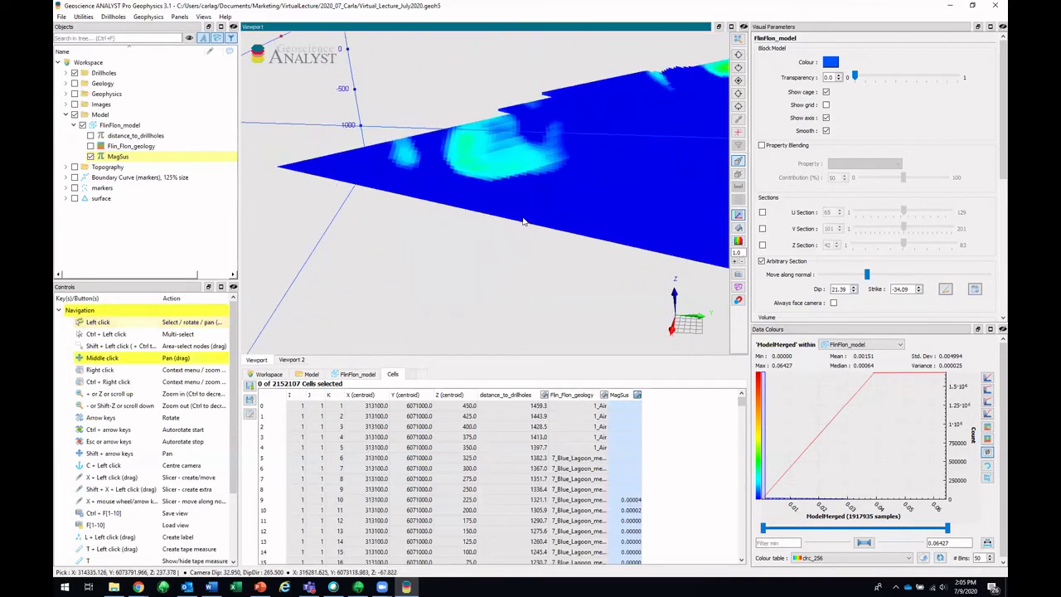
scroll(523, 222, down, 5)
click(946, 289)
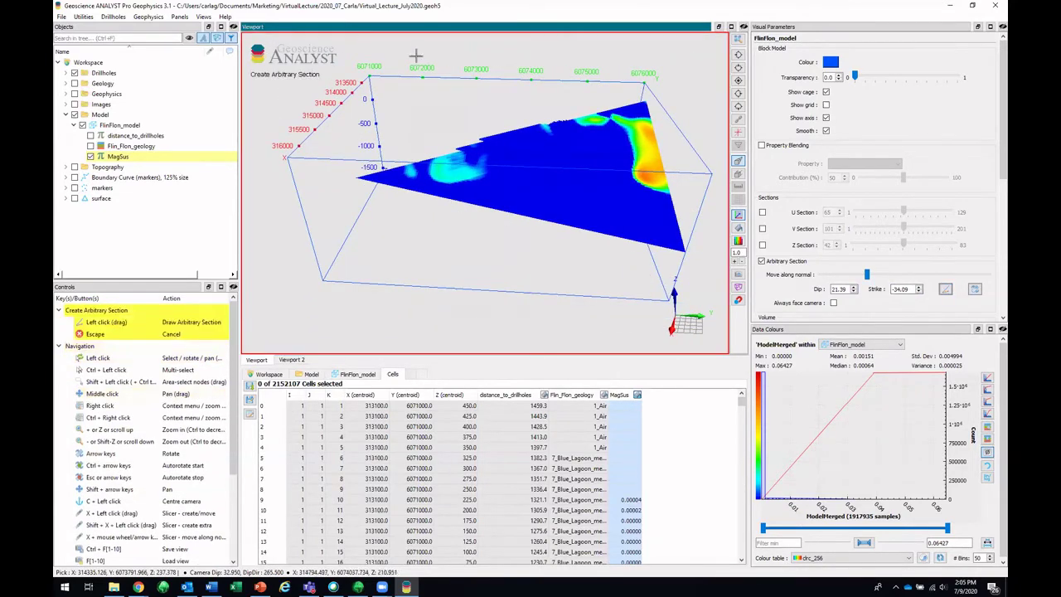
drag(452, 93, 477, 195)
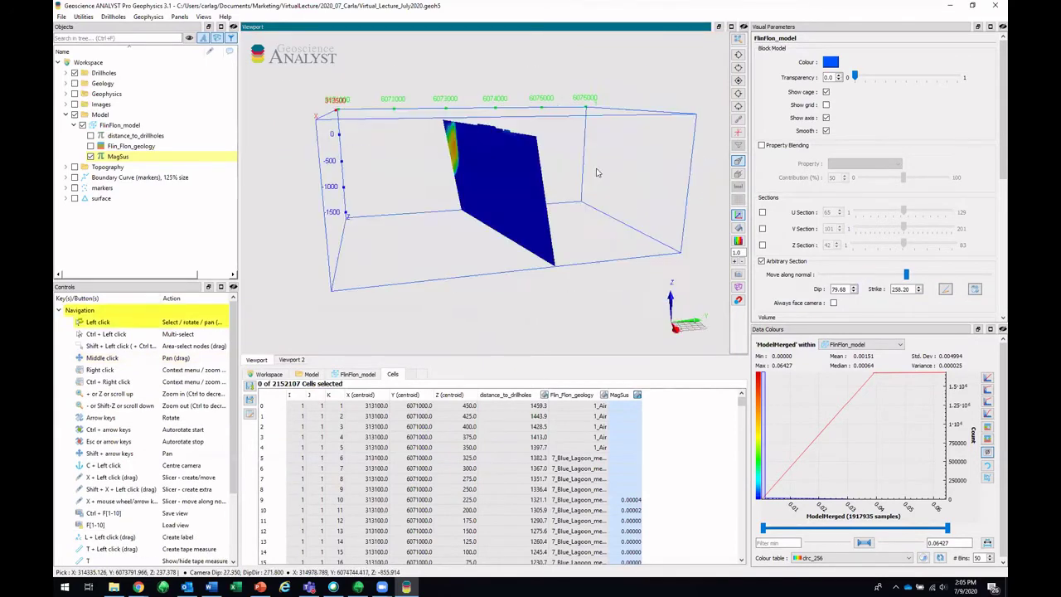
drag(597, 173, 488, 199)
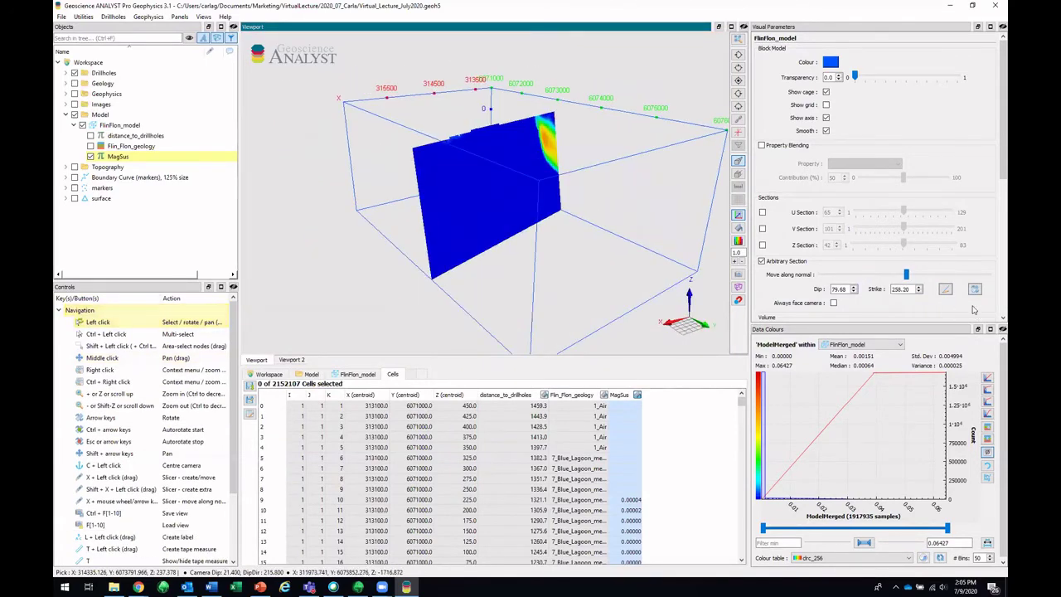
Step: Draw a tilted section and flip its strike 180° and back to 75.98
click(946, 288)
drag(404, 165, 630, 98)
drag(350, 268, 584, 231)
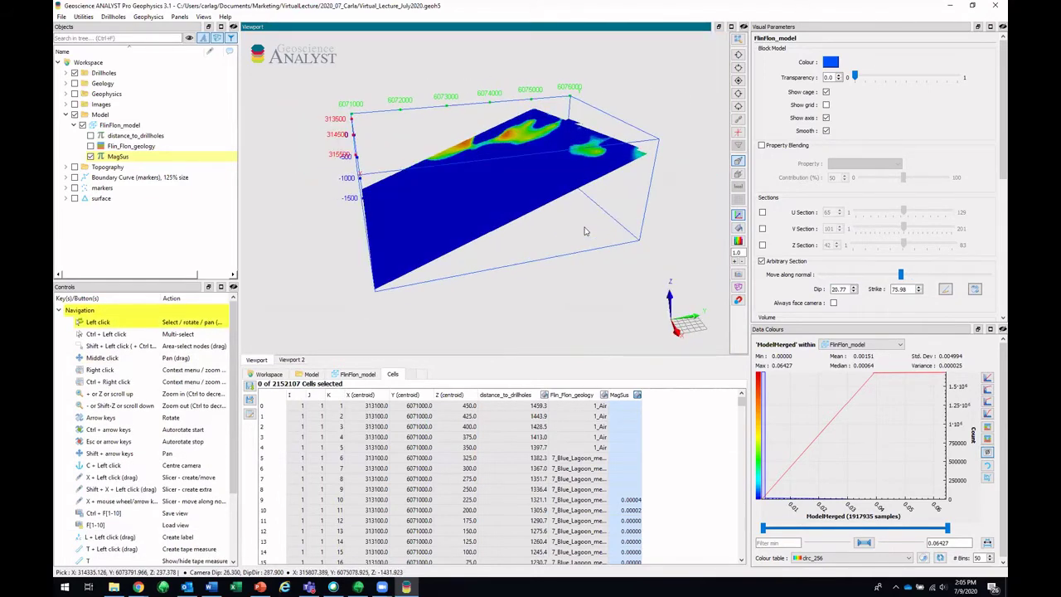
click(974, 289)
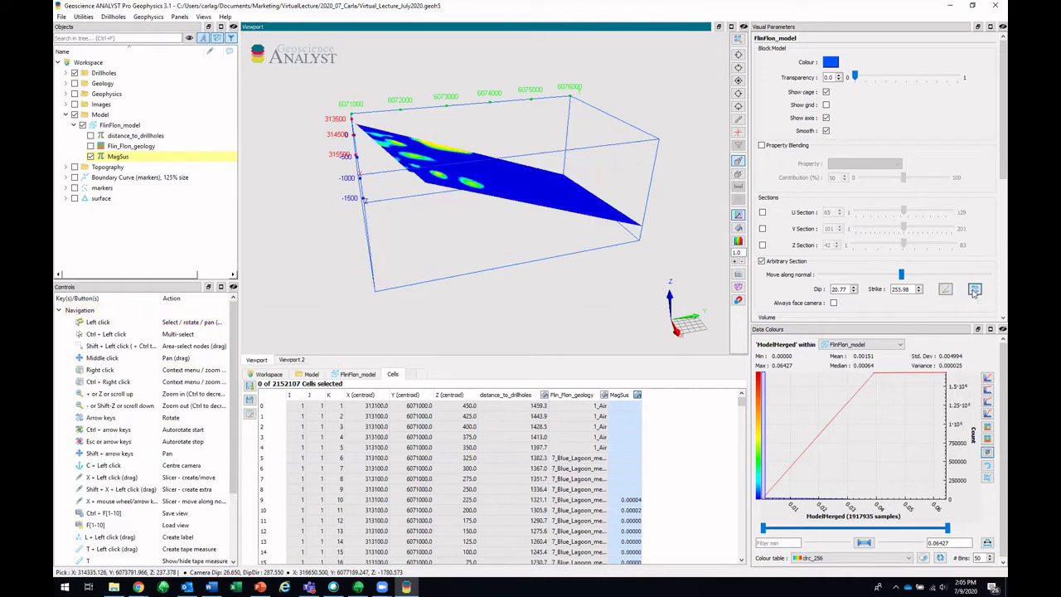
click(974, 289)
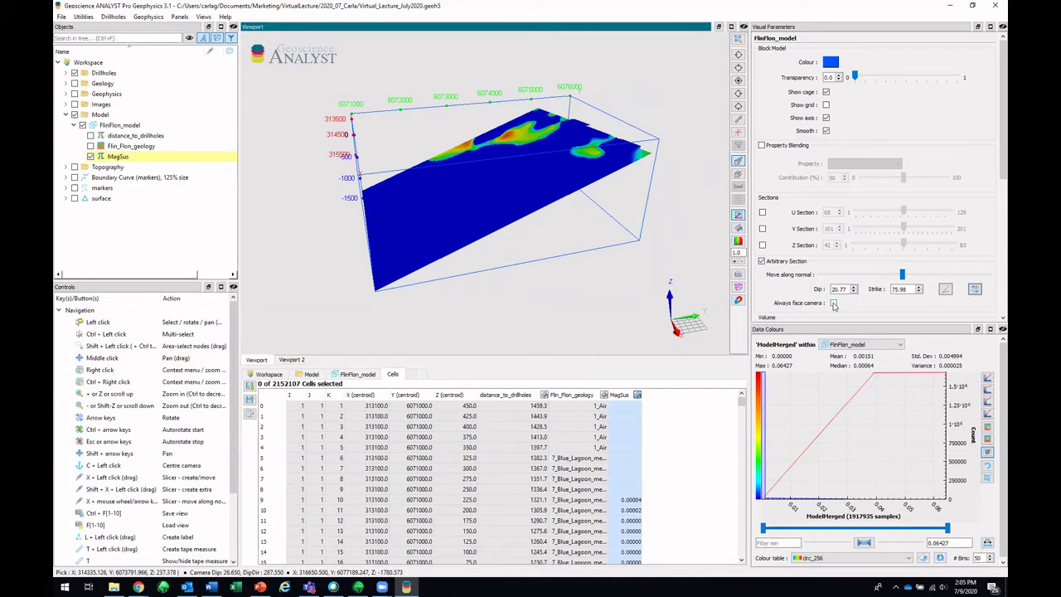
Step: Turn off Always face camera and slide the section along its normal to dip 85.75, strike 115.90
click(835, 303)
drag(406, 305, 544, 273)
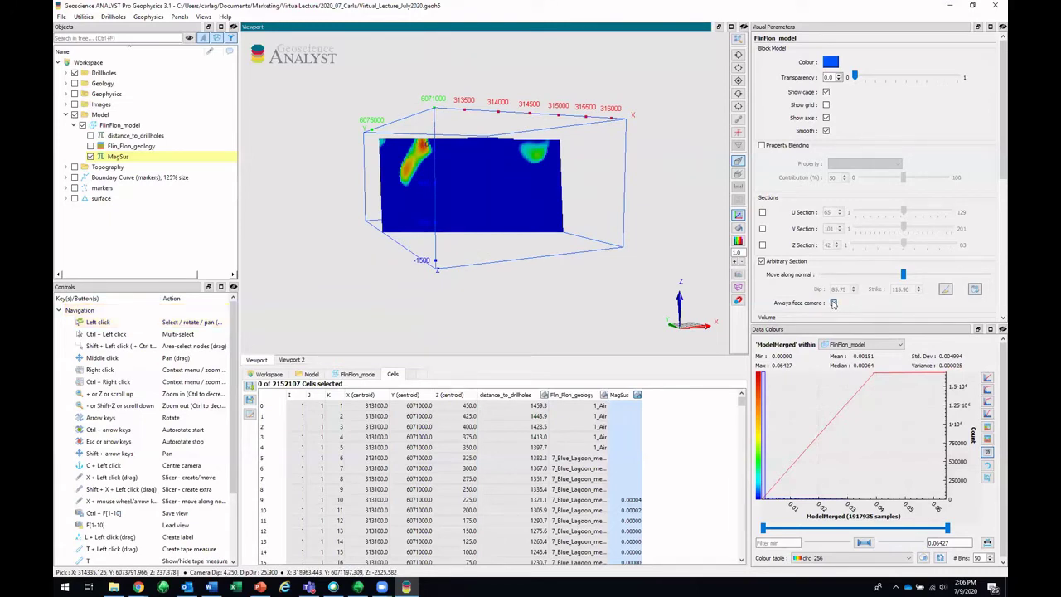
click(834, 303)
drag(419, 178, 540, 244)
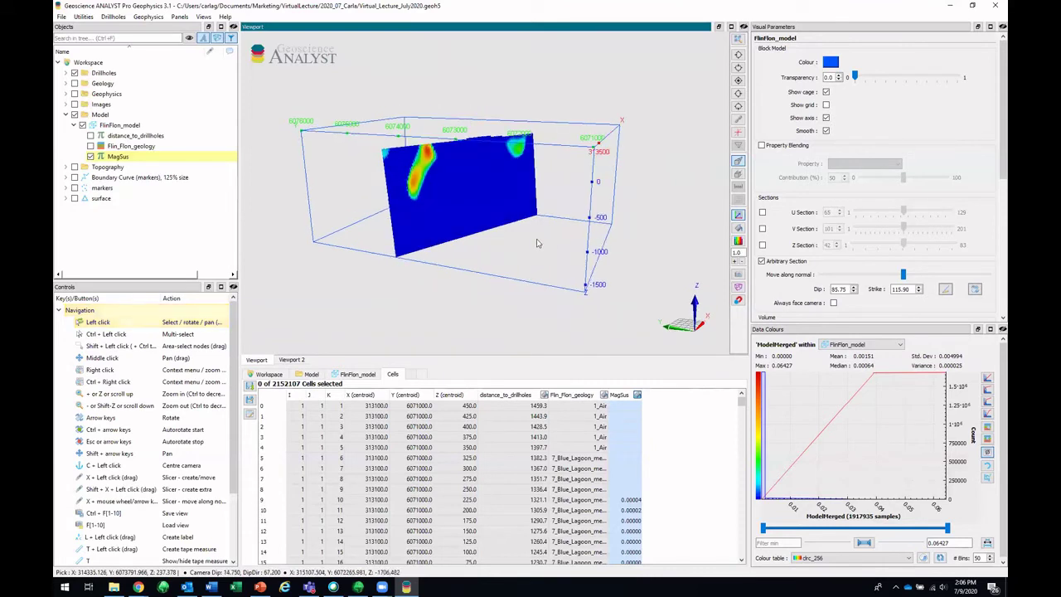
scroll(538, 239, up, 2)
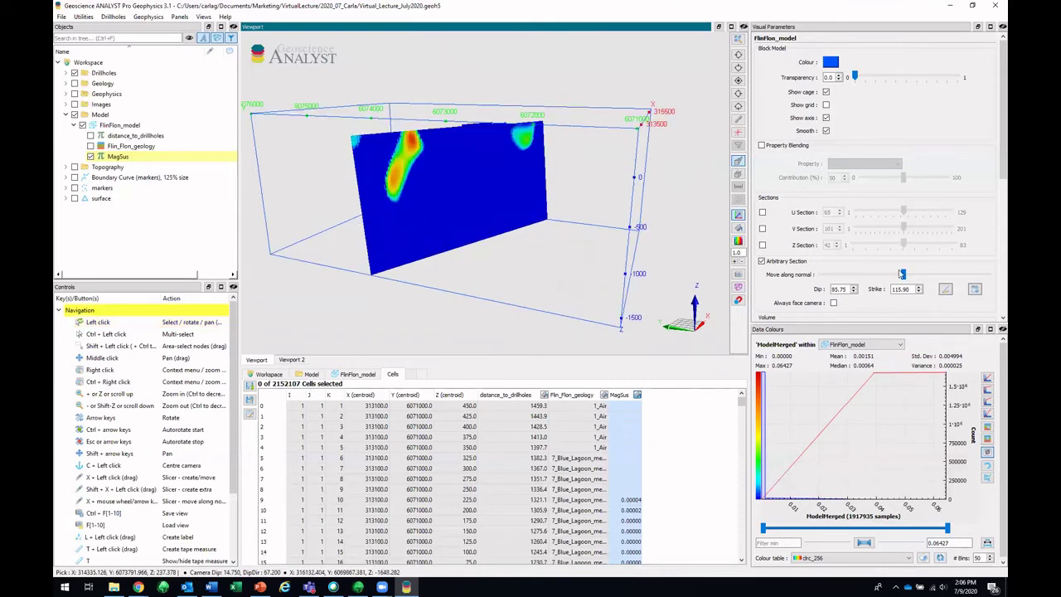
mouse_move(905, 274)
mouse_down()
mouse_move(859, 275)
mouse_move(943, 276)
mouse_move(905, 277)
mouse_up()
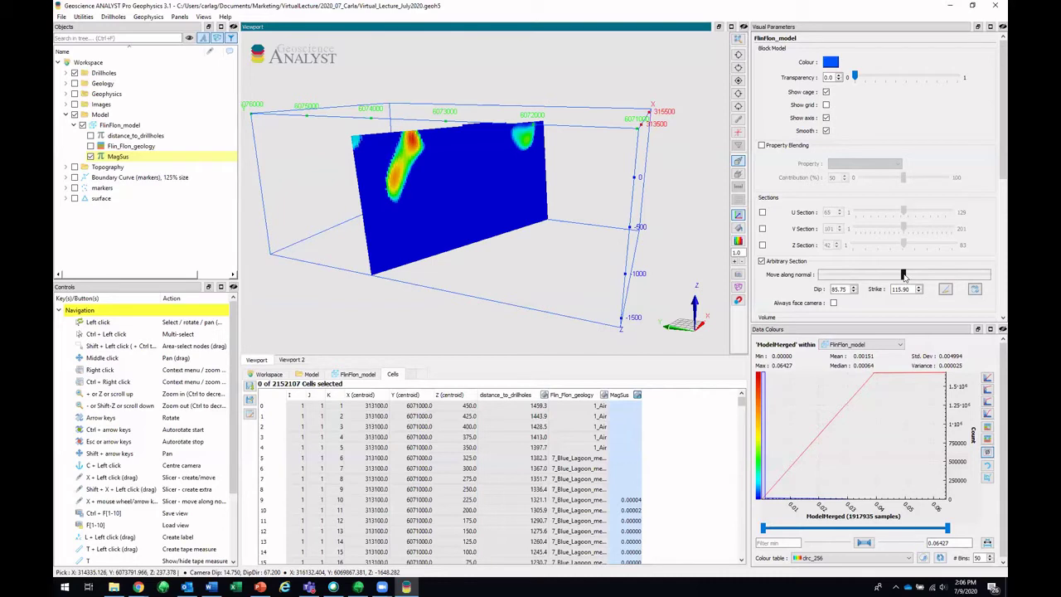
Step: Swap the arbitrary section for U, V and Z sections coloured by Flin_Flon_geology
click(762, 261)
click(762, 244)
click(762, 228)
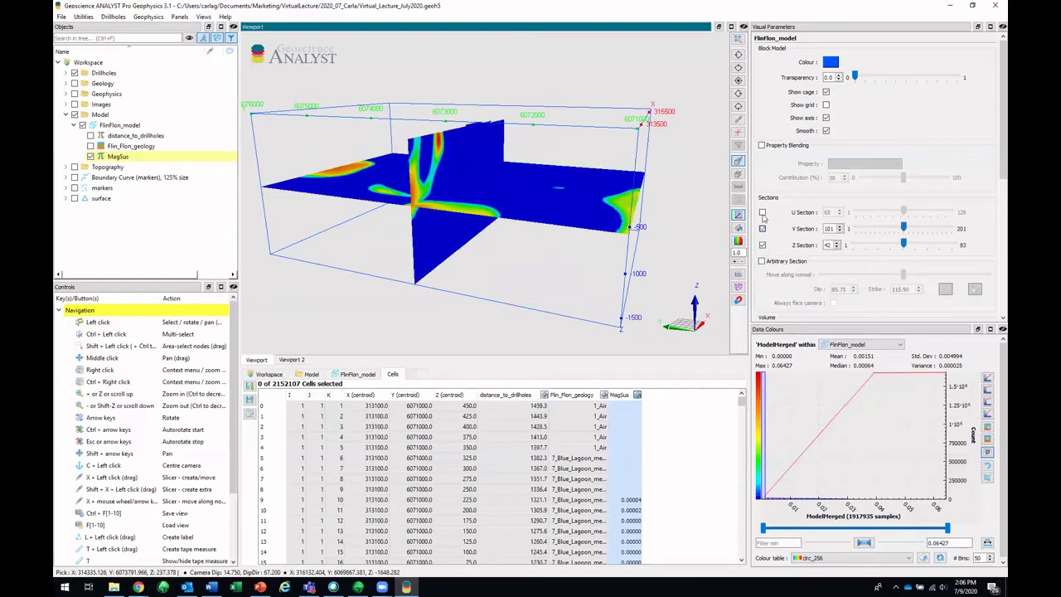
click(762, 212)
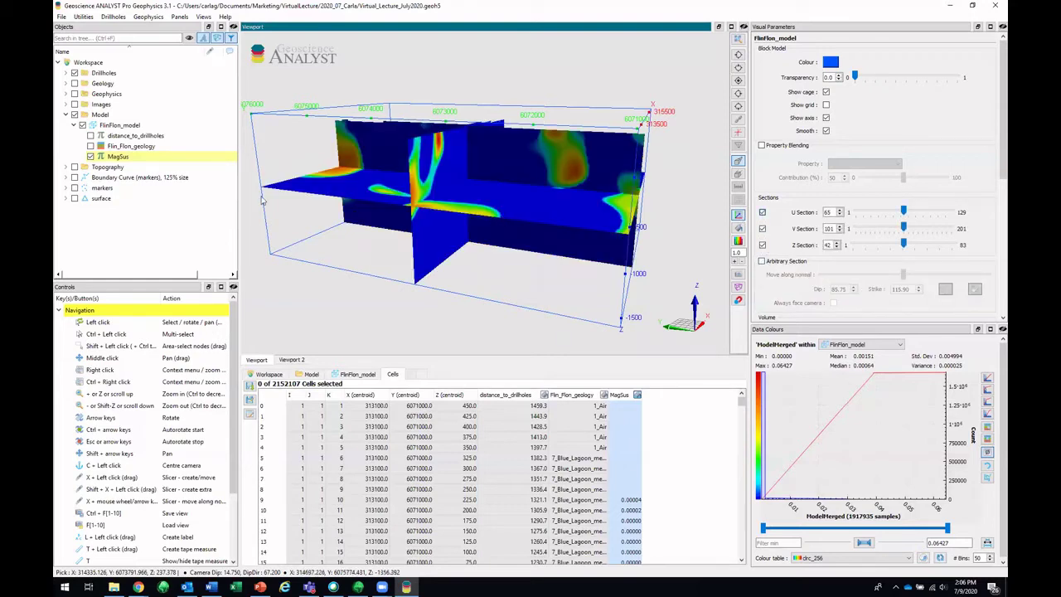
click(90, 146)
drag(448, 257, 494, 264)
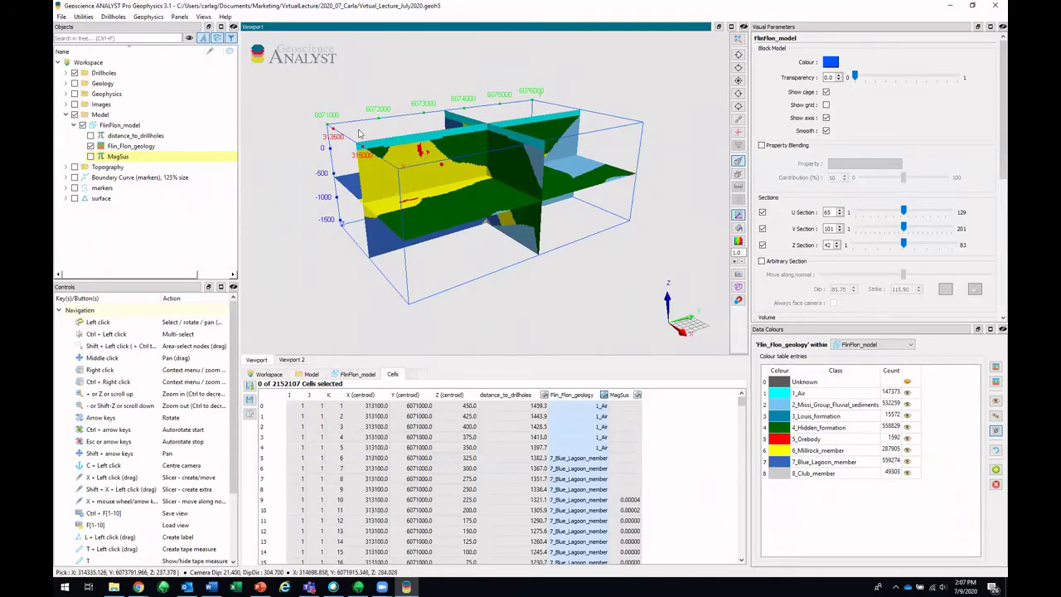
Step: Compare the FALCON flight lines with the model in plan view, then hide them and tilt back
click(75, 94)
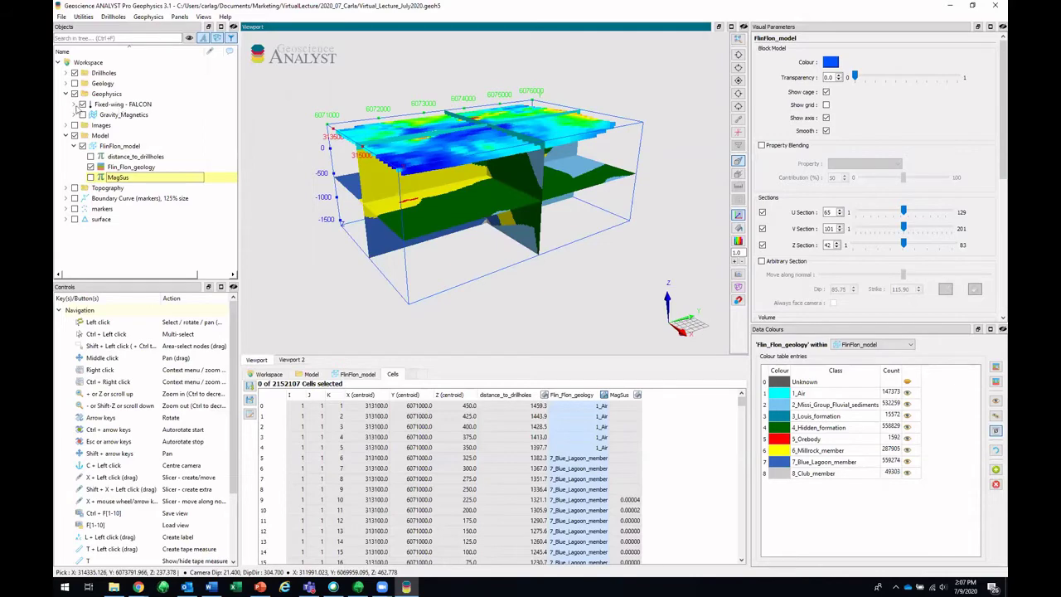
click(74, 104)
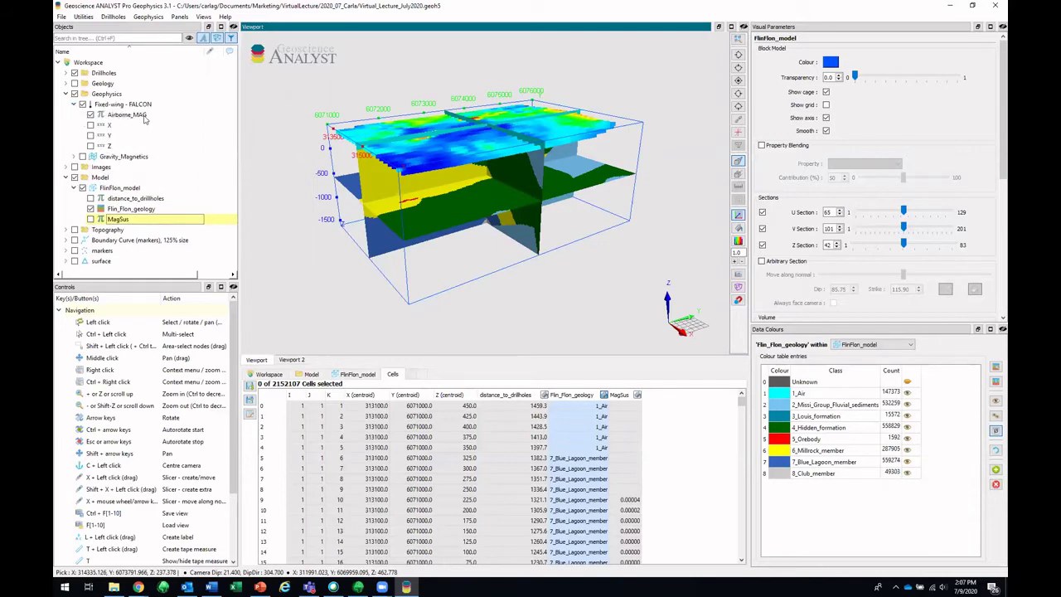
click(738, 81)
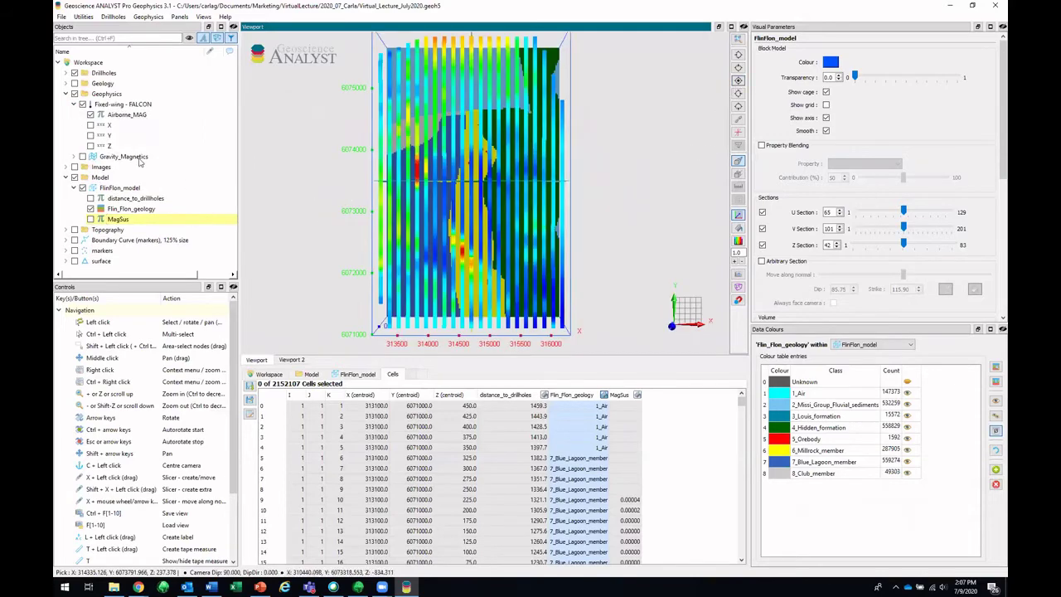
click(82, 189)
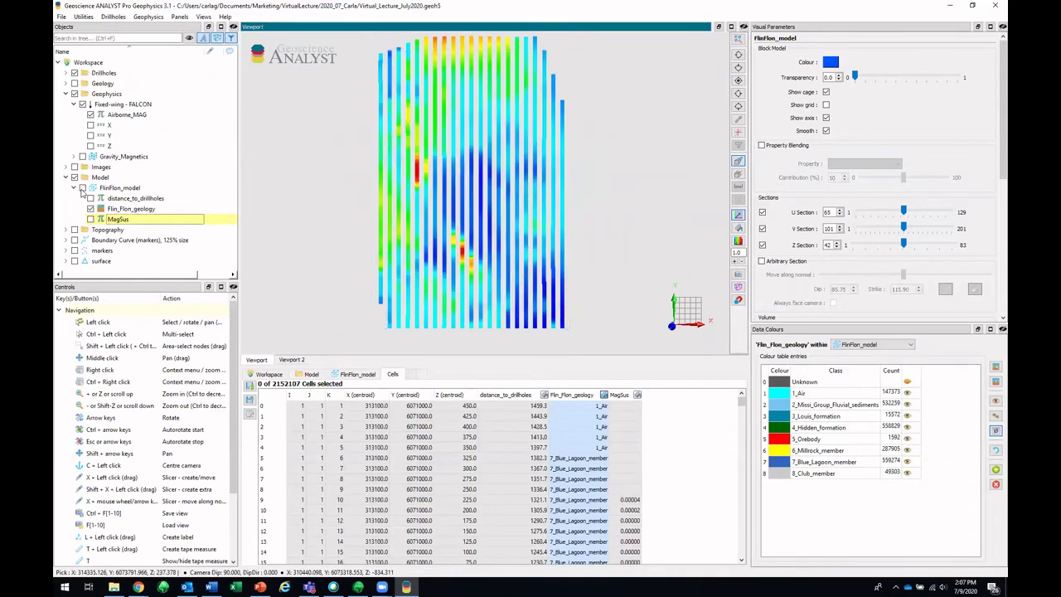
click(82, 189)
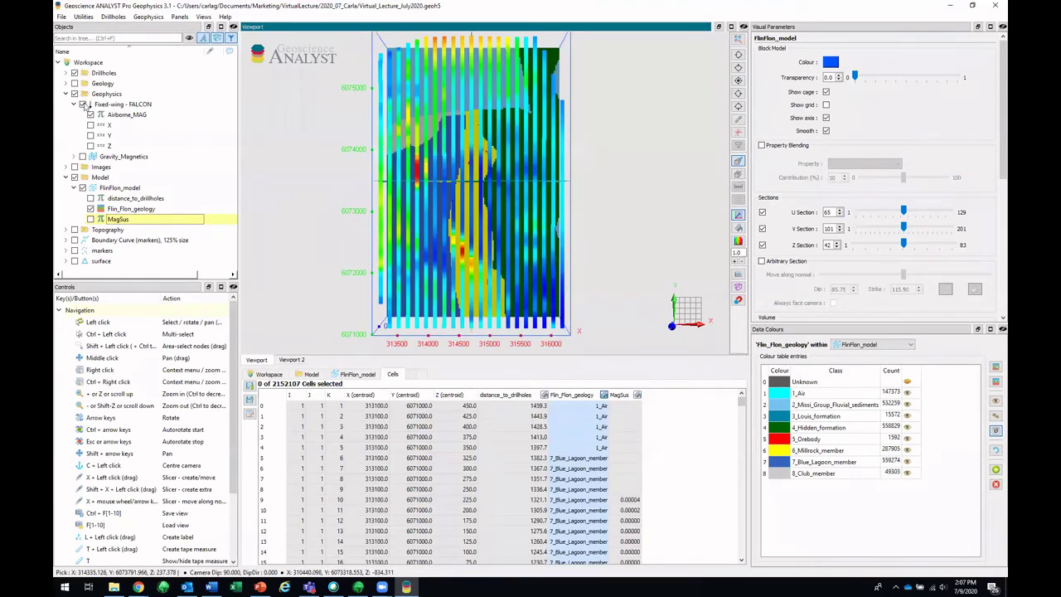
click(82, 105)
drag(497, 211, 477, 178)
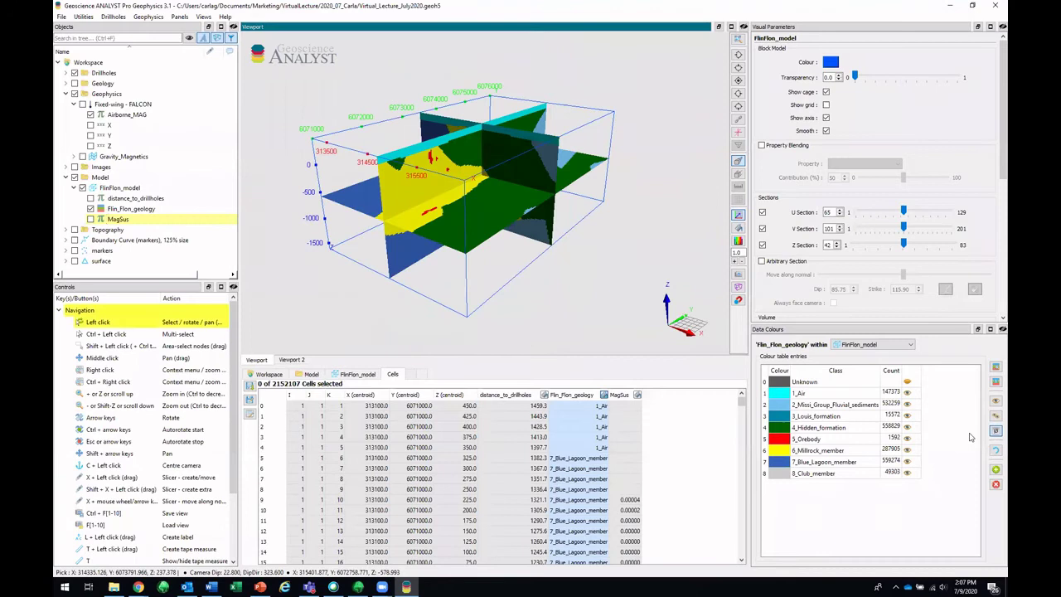
Step: Add a mag_contrast column to the geology classes and give 5_Orebody a value of 0.05
click(995, 471)
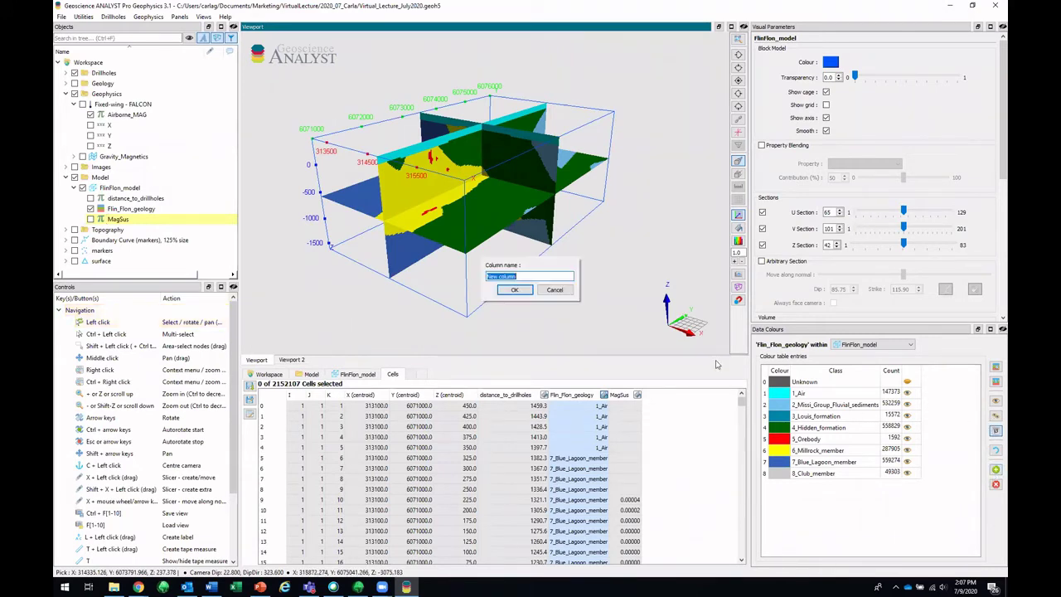
text(mag_contrast)
key(Return)
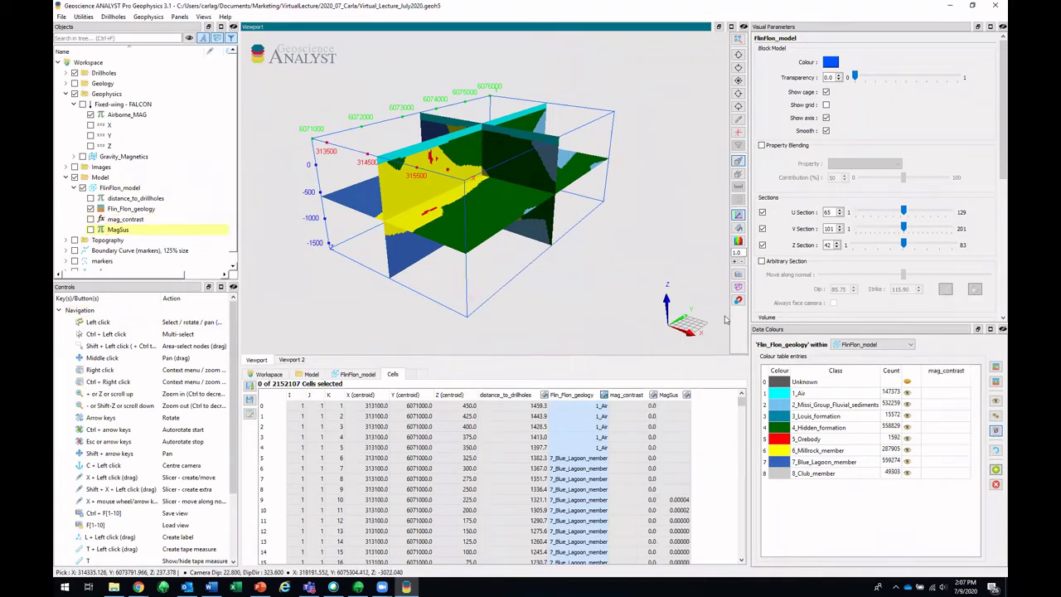
double_click(937, 439)
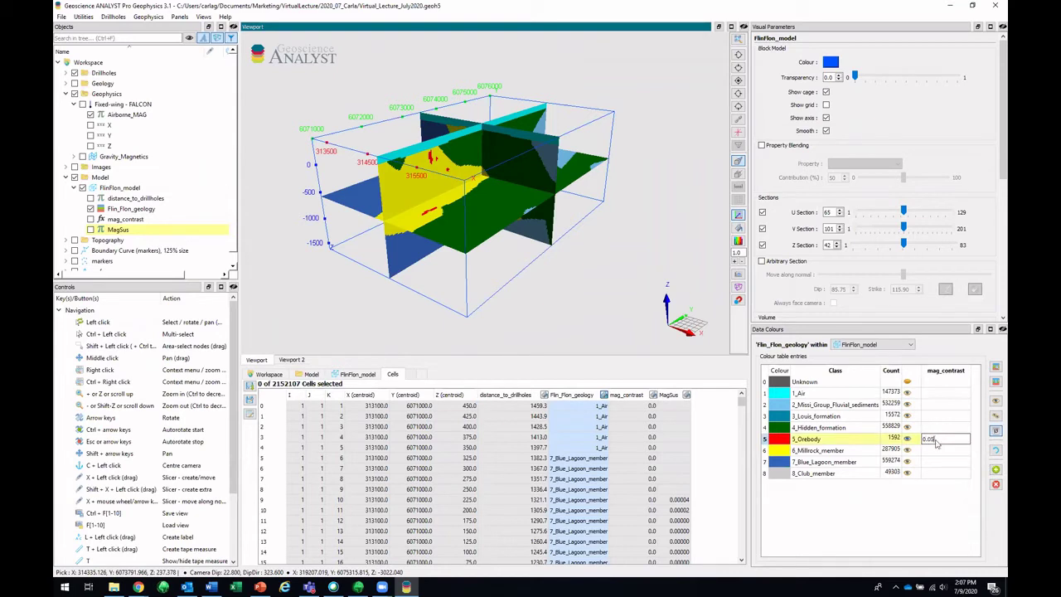
key(Return)
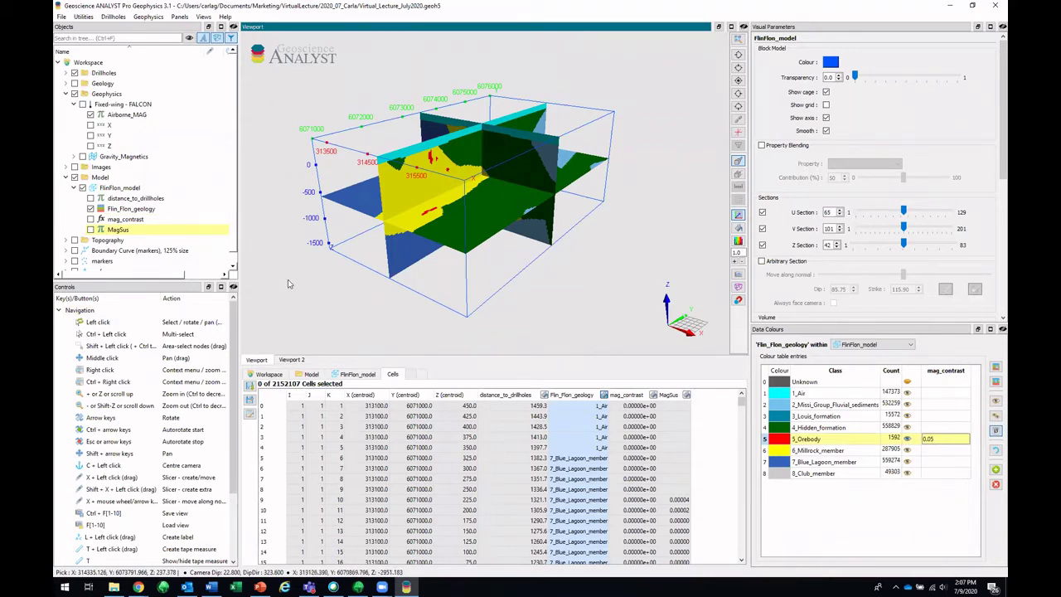
Step: Colour the block model by mag_contrast and shift the U section through the orebody
key(F2)
click(92, 218)
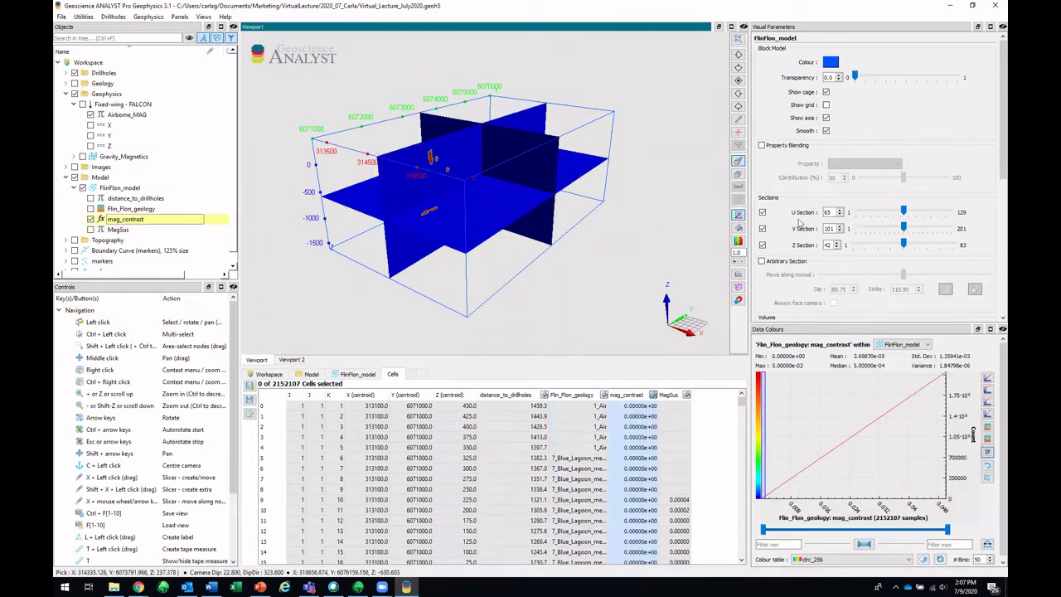
drag(904, 210, 907, 211)
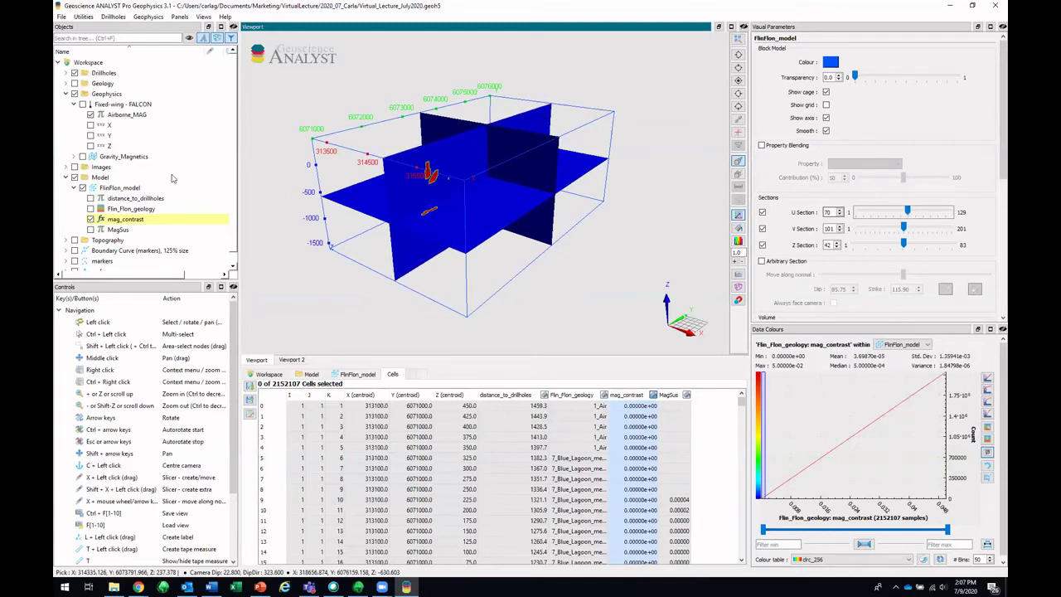
Step: Show Airborne_MAG and set up a magnetic forward model at the FALCON survey points
click(82, 105)
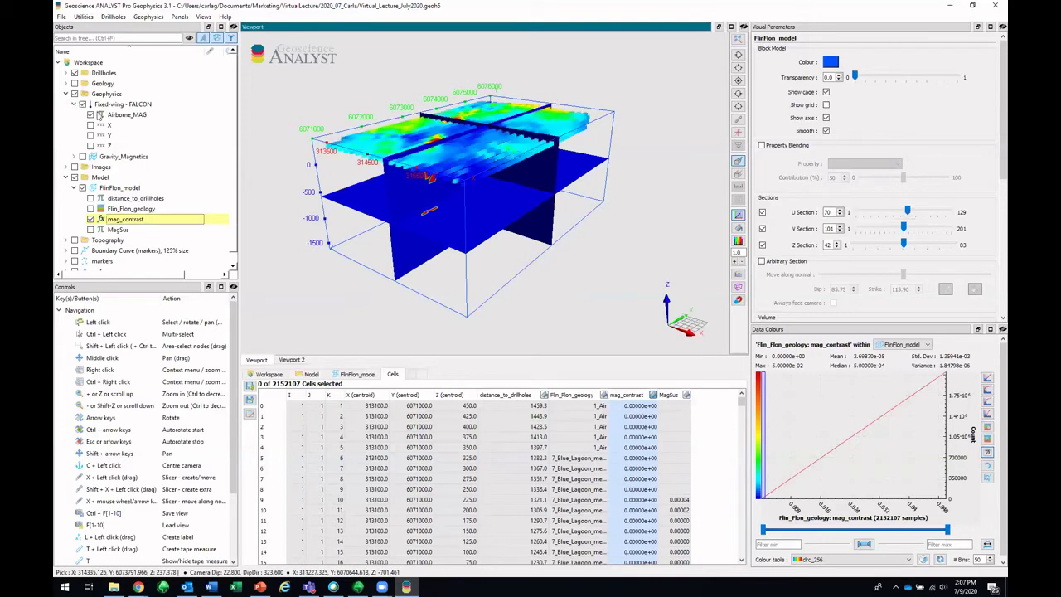
click(158, 19)
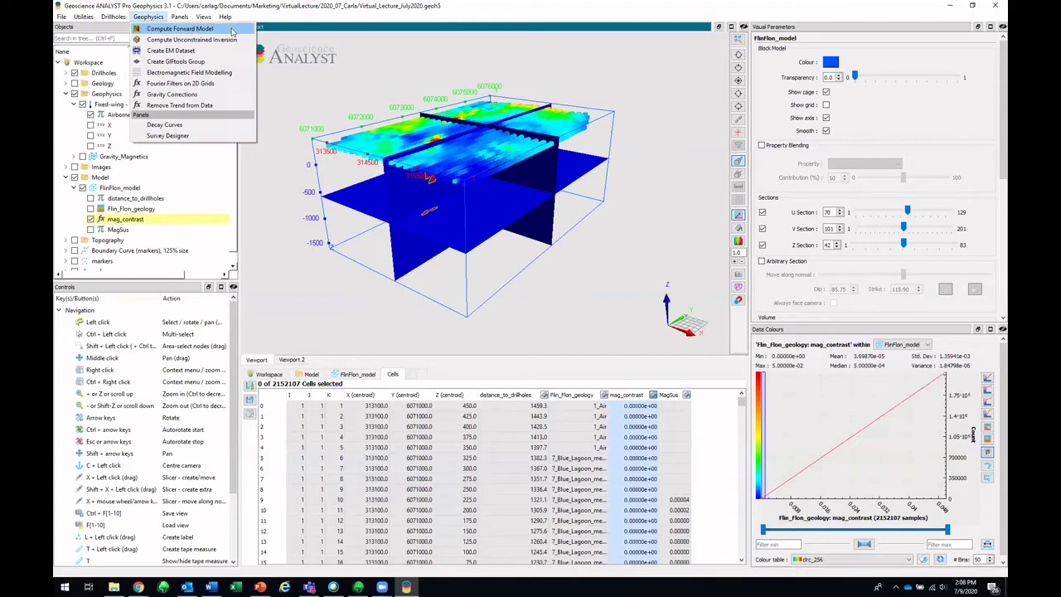
click(233, 31)
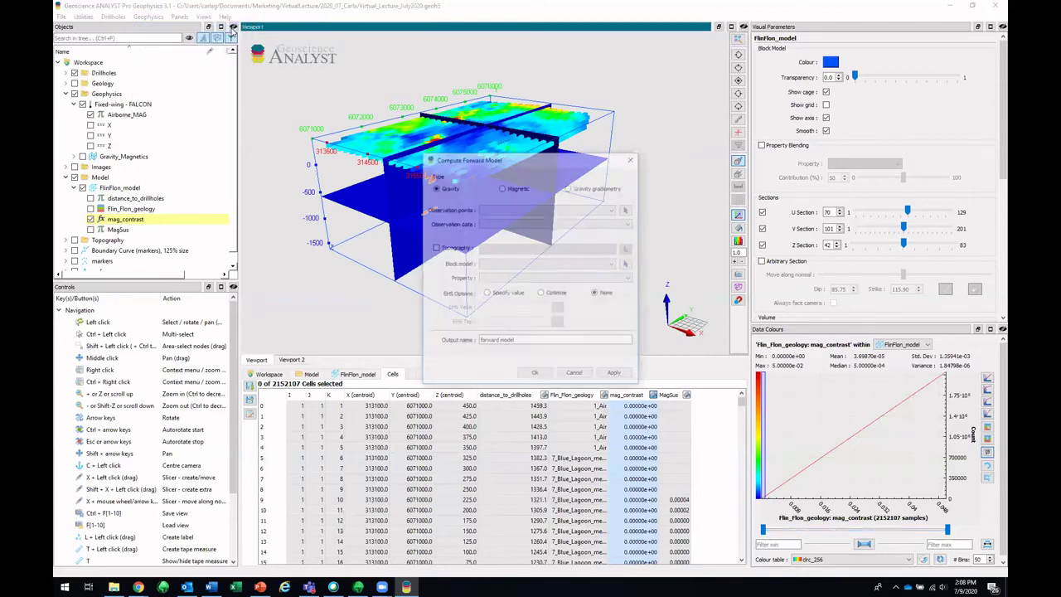
click(519, 189)
click(628, 209)
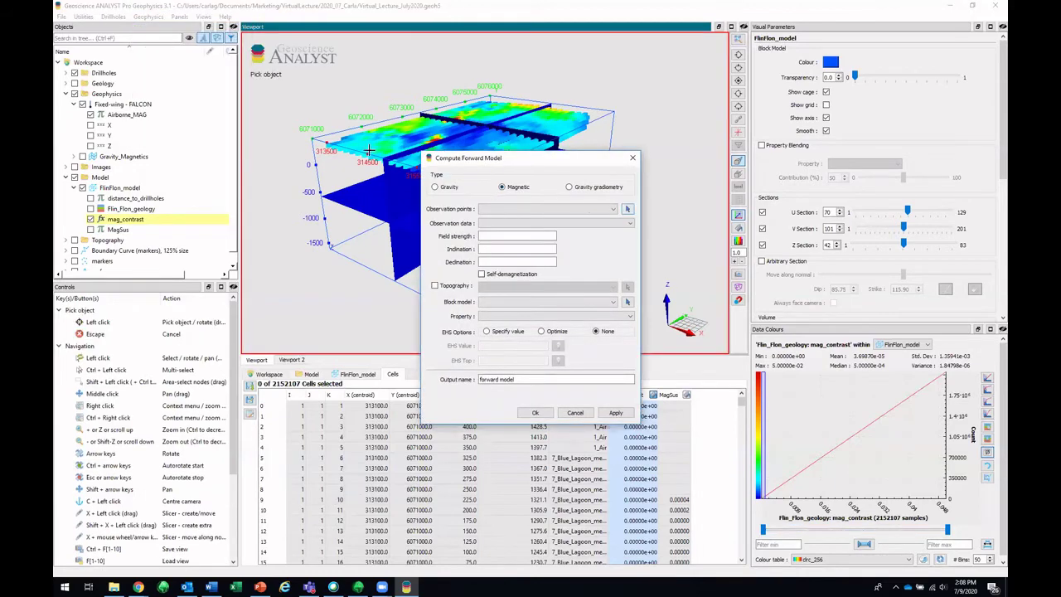
click(367, 148)
click(480, 235)
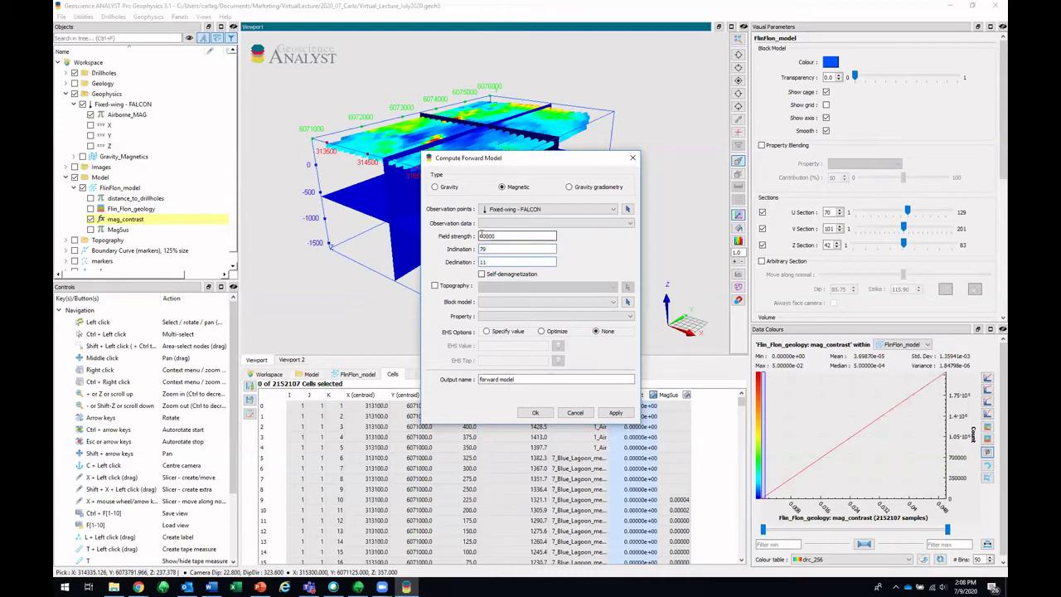
Step: Use the Topography surface and FlinFlon_model's mag_contrast property, then compute the forward model
click(435, 286)
click(547, 286)
click(534, 307)
click(528, 304)
click(529, 311)
click(529, 317)
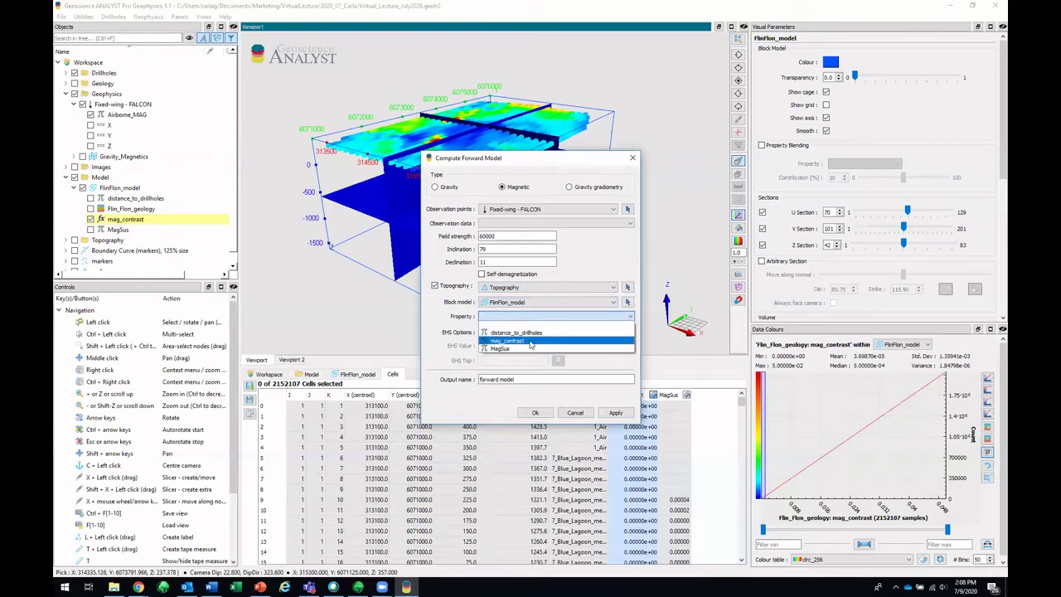
click(531, 341)
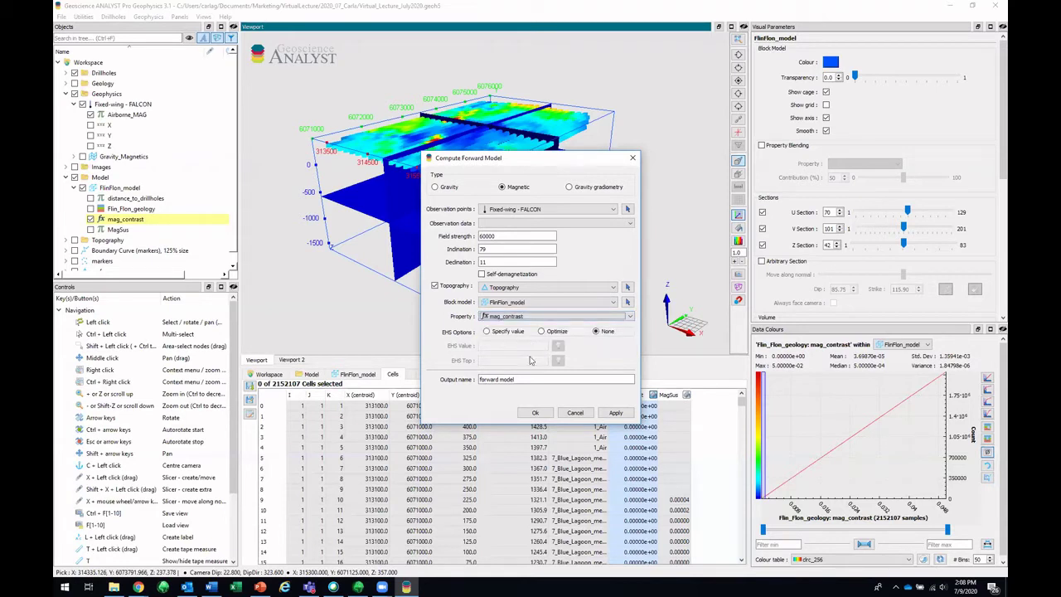
click(535, 413)
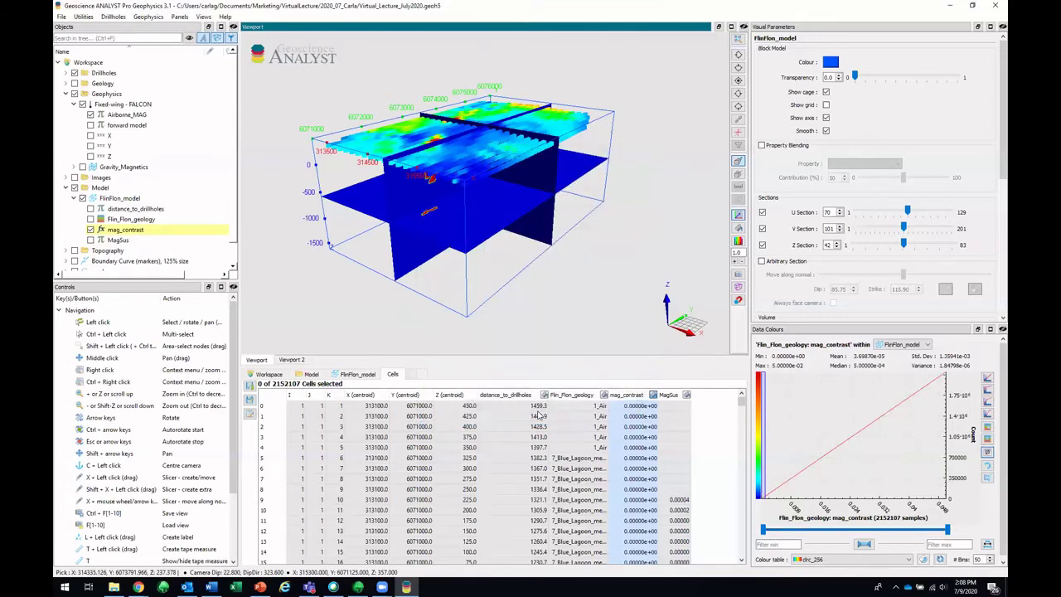
Step: Hide the block model and show forward model values on the survey lines in plan view
click(83, 199)
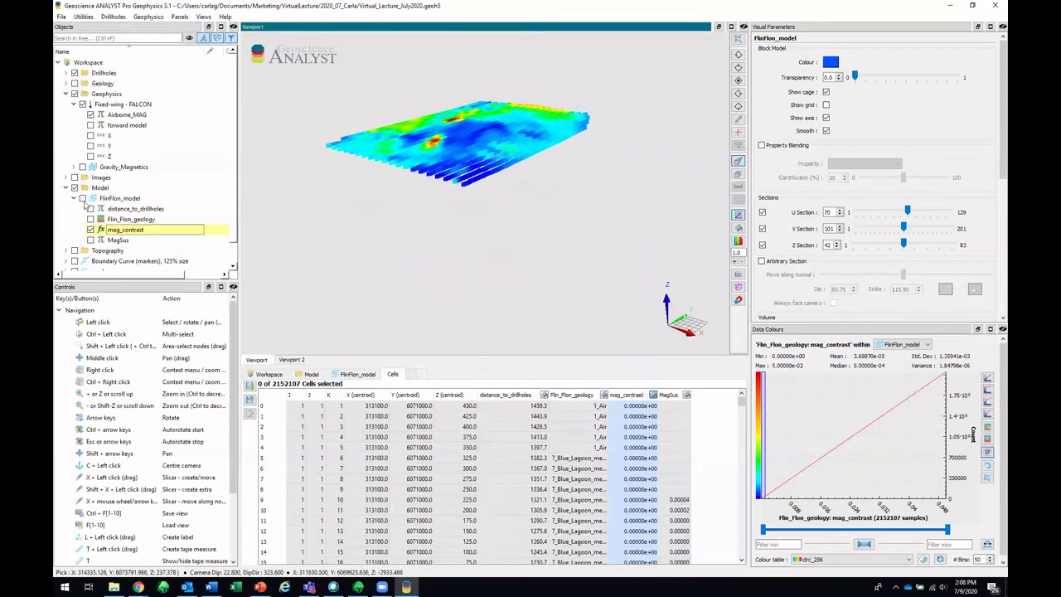
click(738, 80)
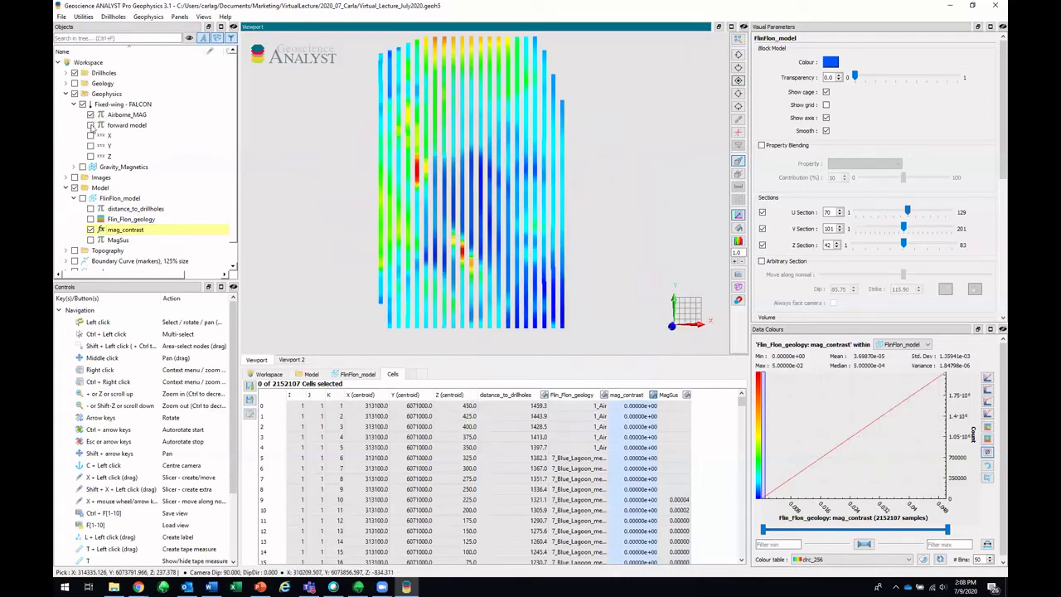
click(91, 125)
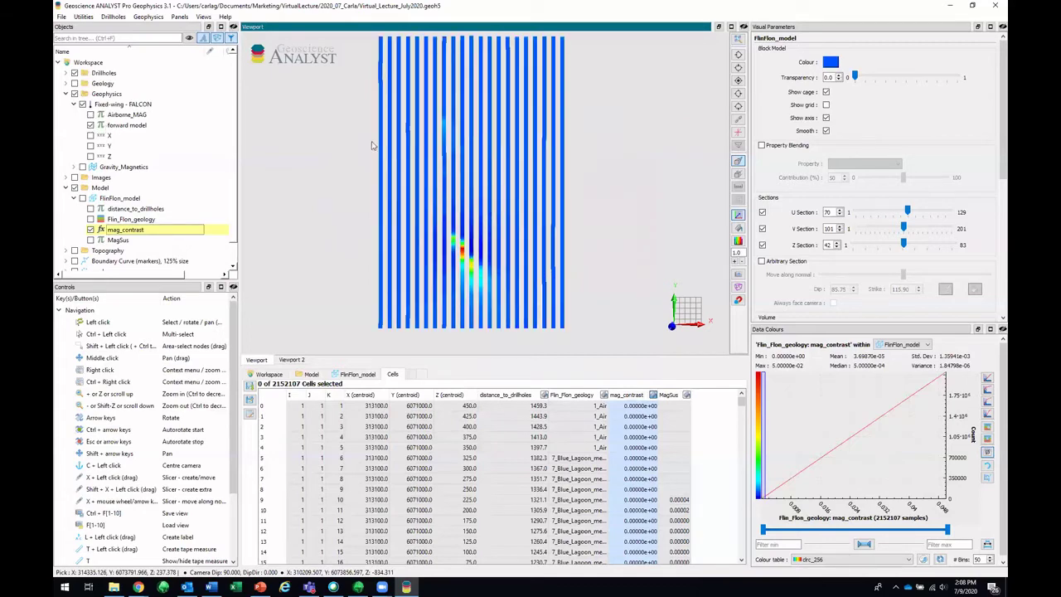
middle_drag(385, 145, 401, 158)
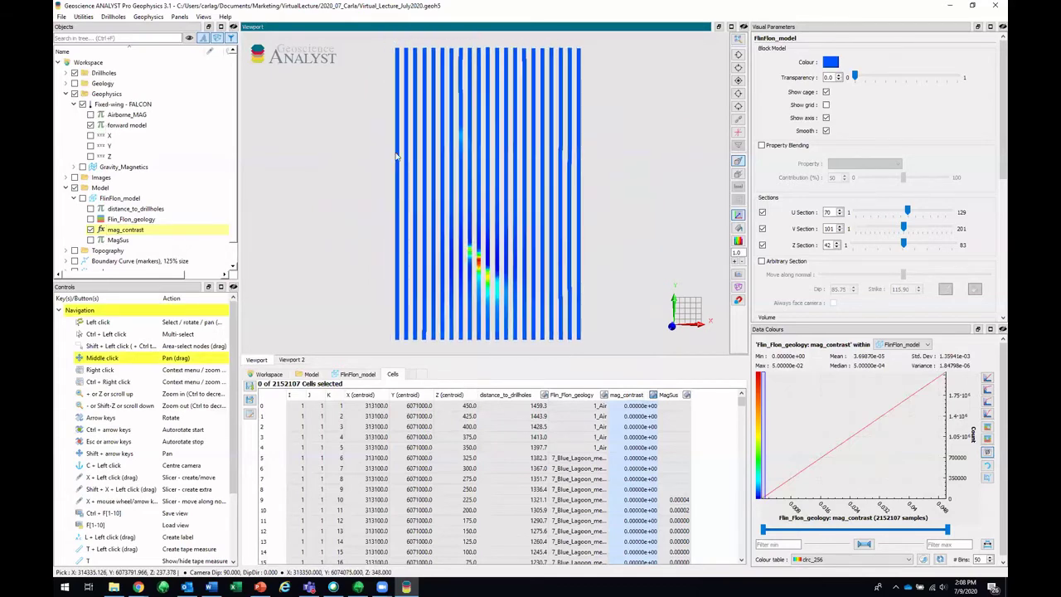
Step: Alternate between Airborne_MAG and forward model colouring, ending on the forward model
click(91, 115)
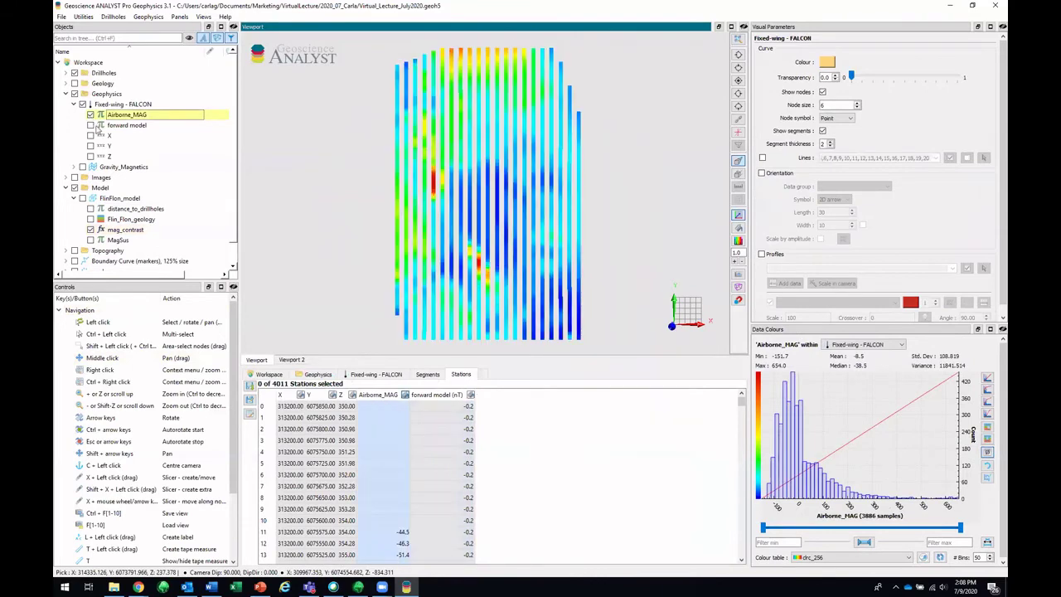
click(91, 125)
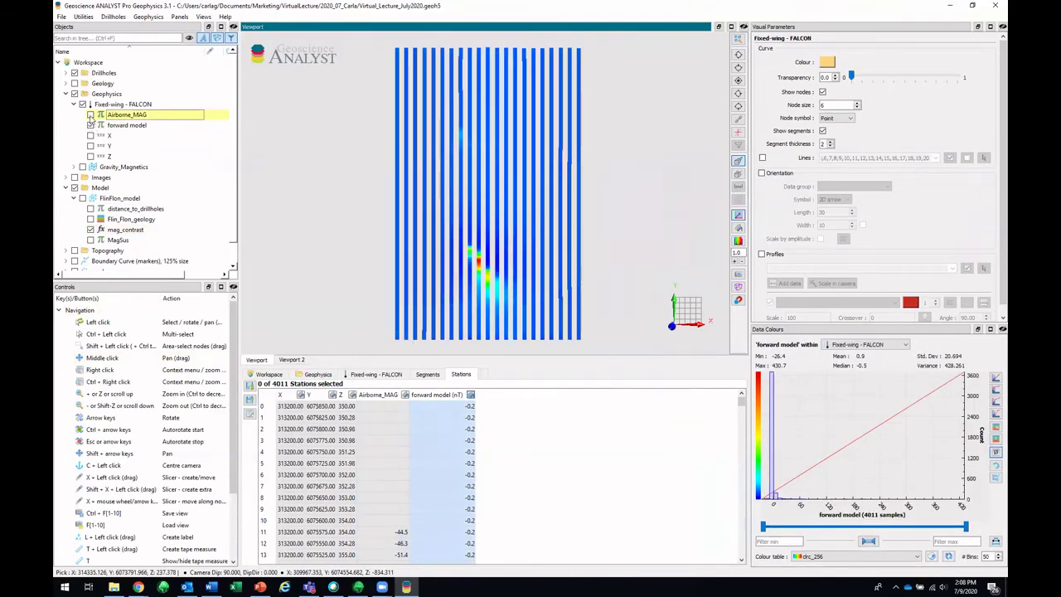
click(91, 116)
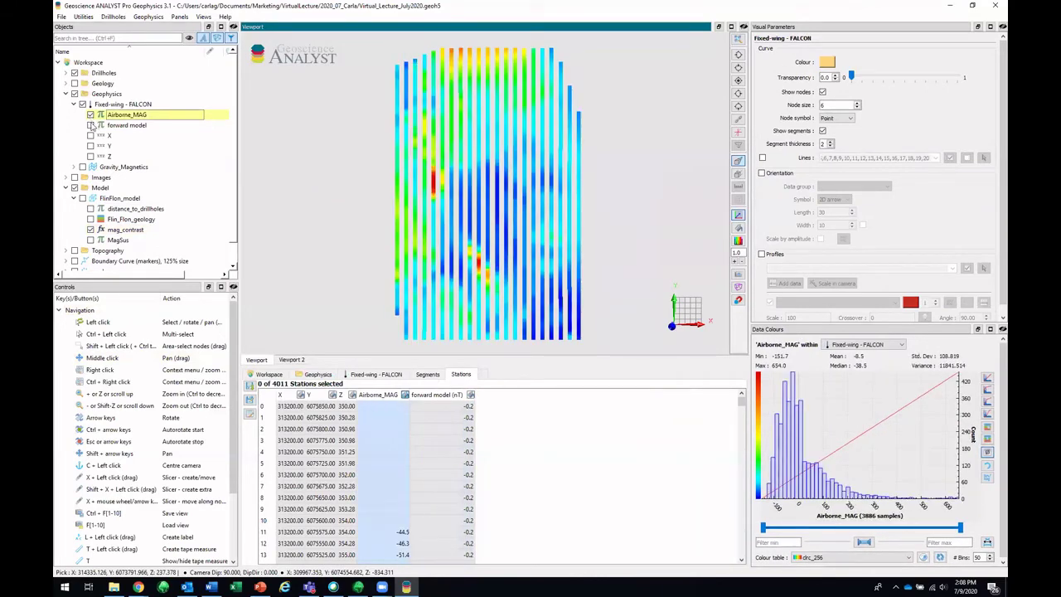
click(91, 125)
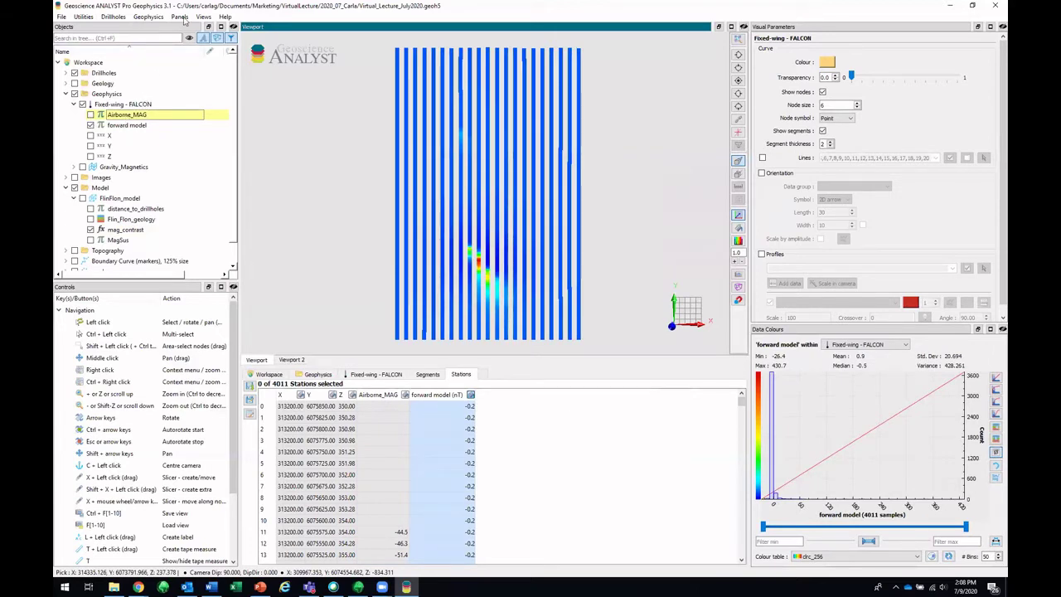
Step: Open the 2D Profile Viewer and plot a FALCON survey line picked in the viewport
click(179, 16)
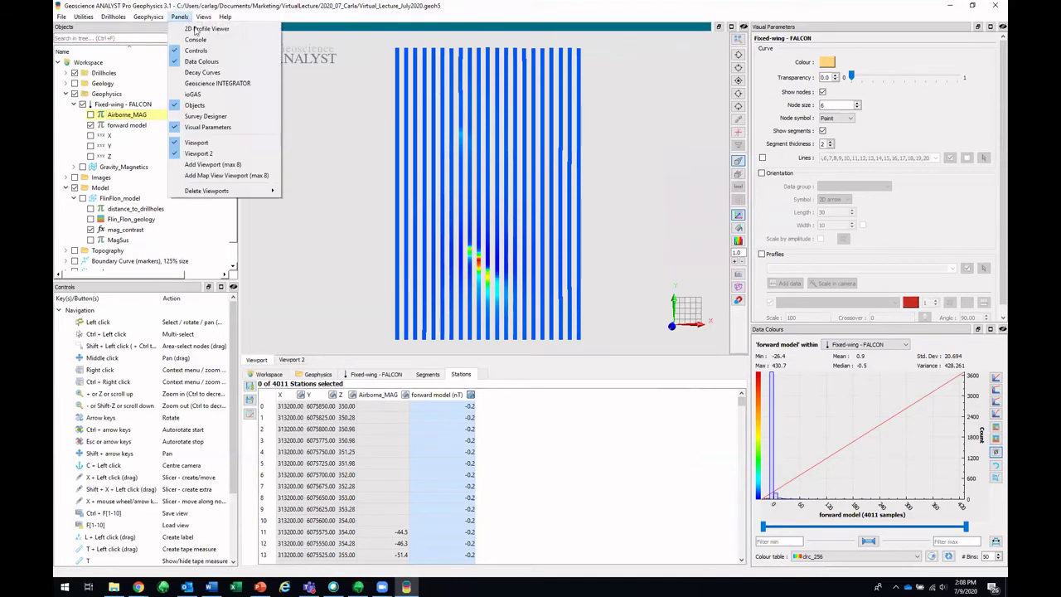
click(249, 31)
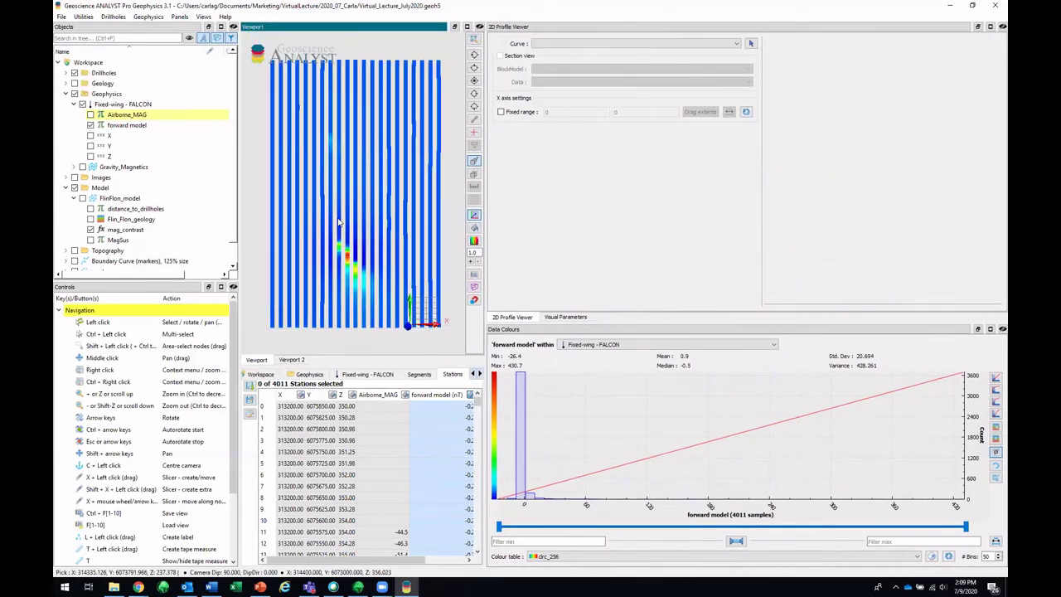
right_drag(338, 223, 340, 228)
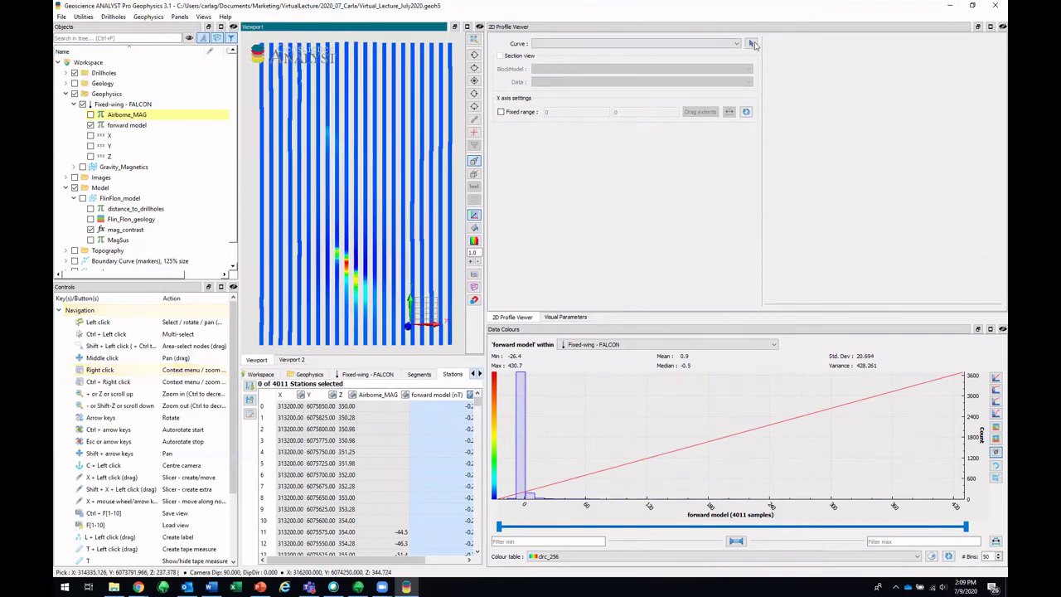
click(751, 44)
click(347, 246)
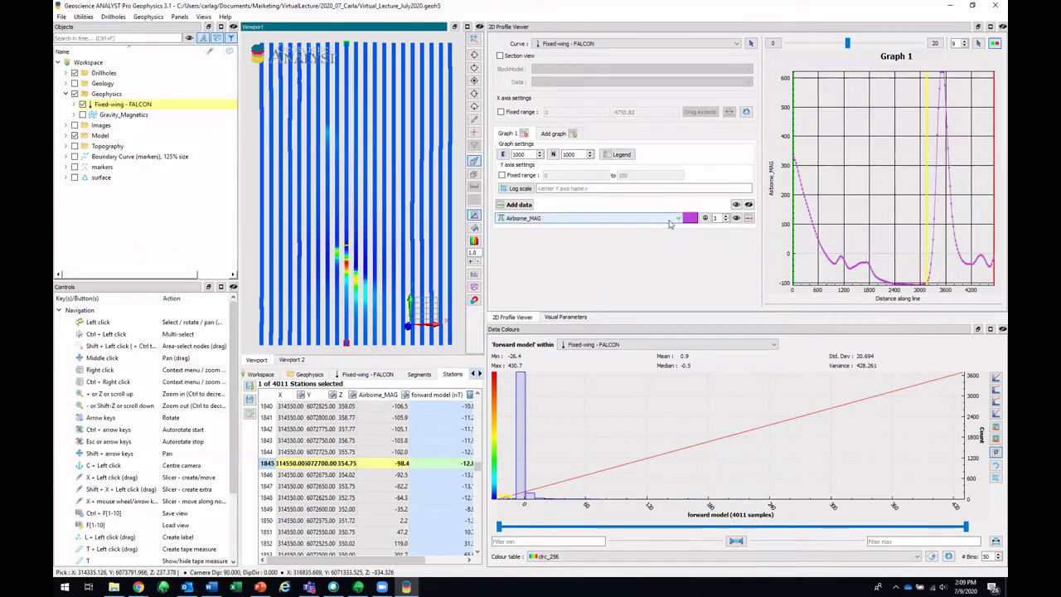
Step: Add the forward model to Graph 1 as a blue ssDisc curve and show a legend
click(529, 205)
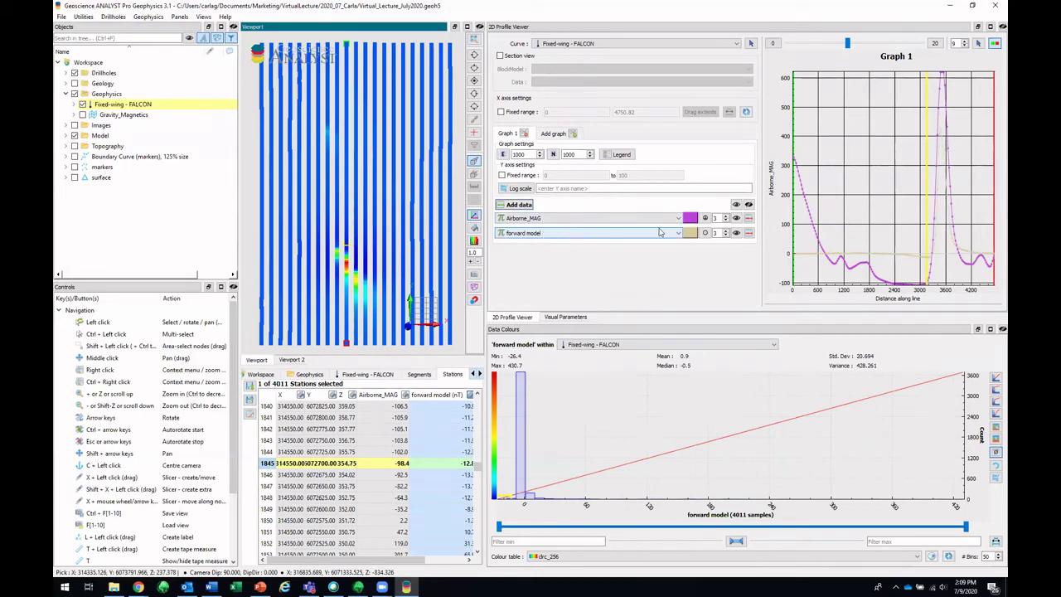
click(690, 234)
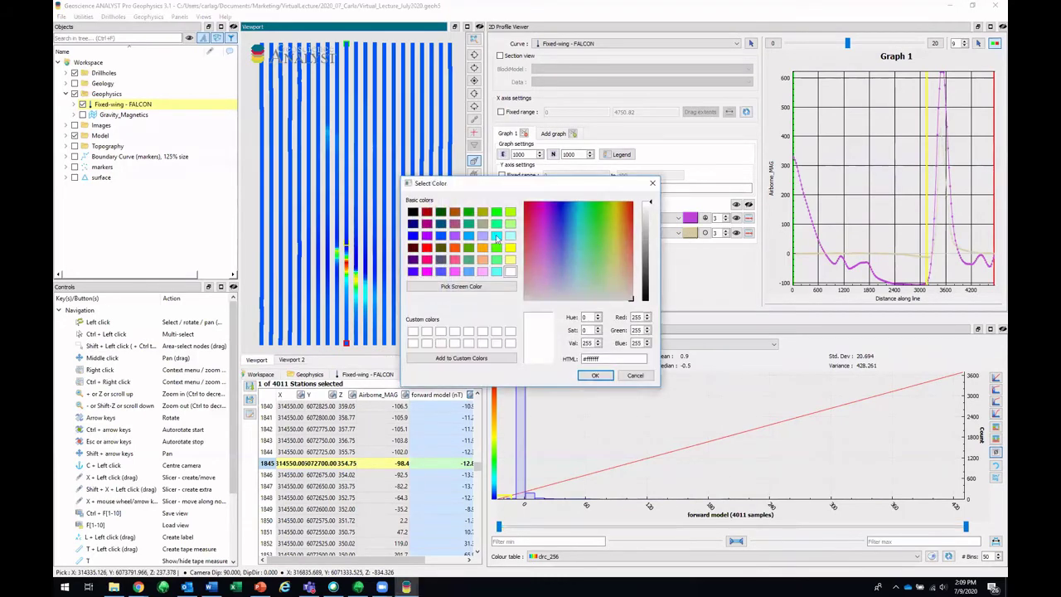
click(413, 235)
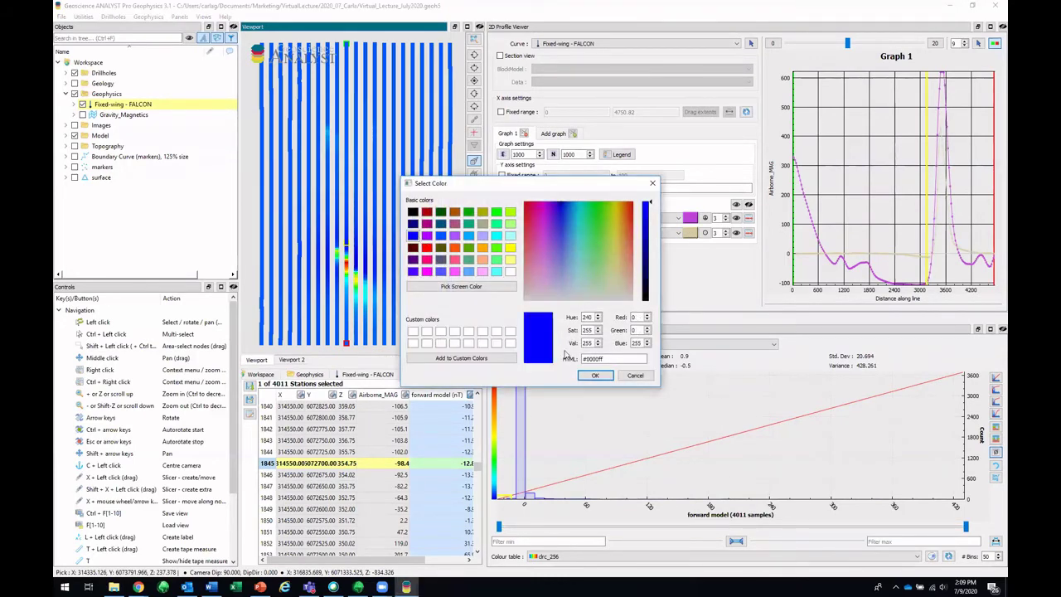
click(593, 375)
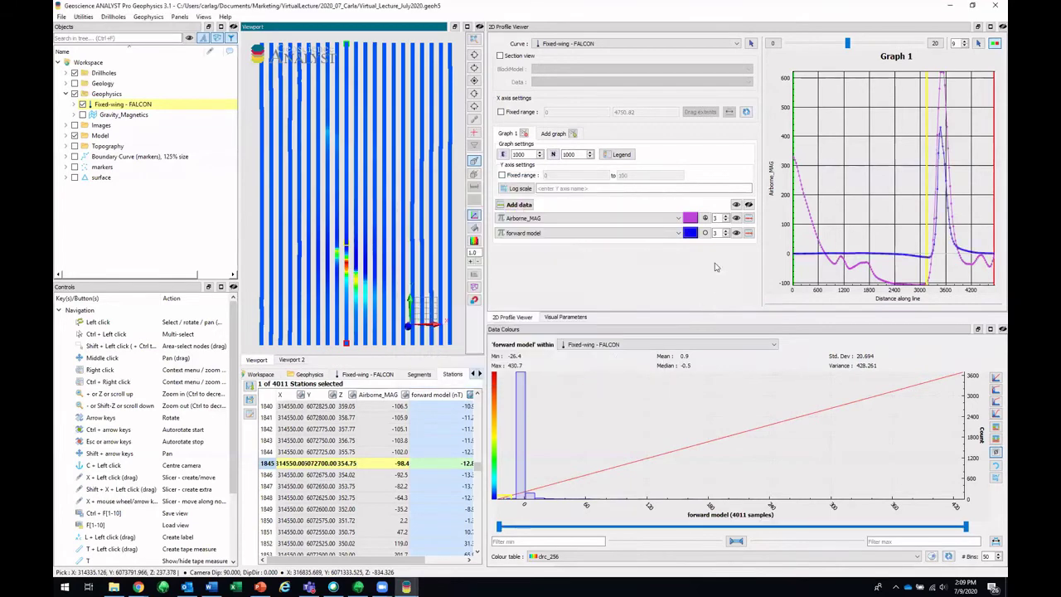
click(705, 233)
click(484, 302)
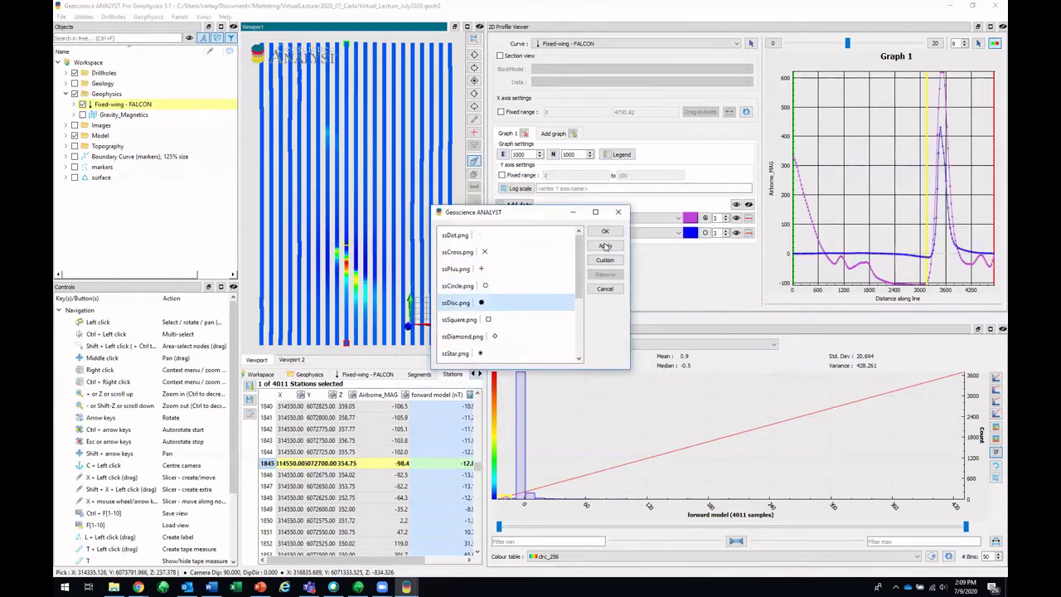
click(606, 233)
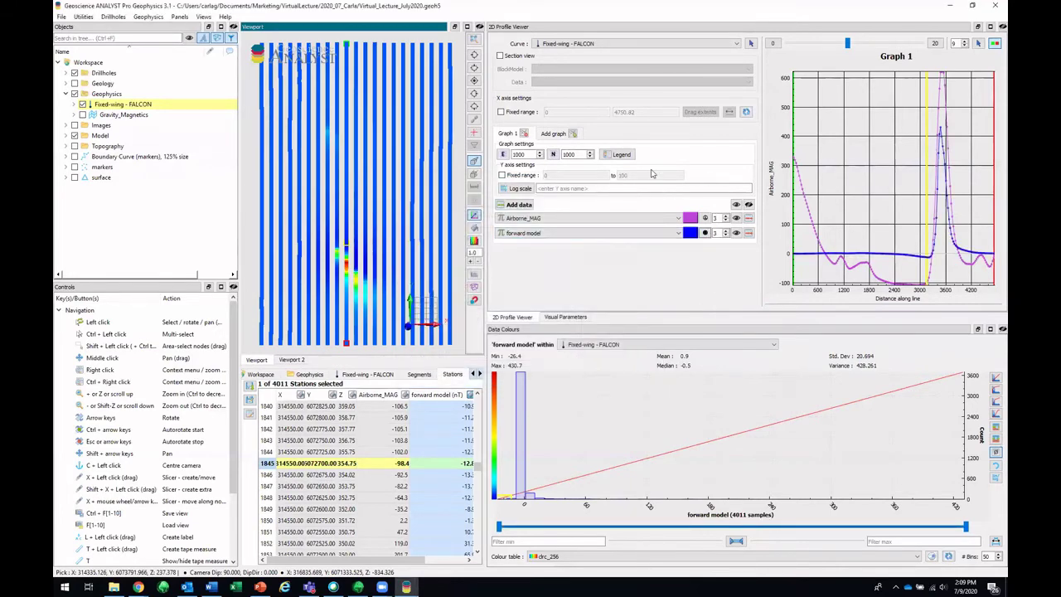
click(625, 157)
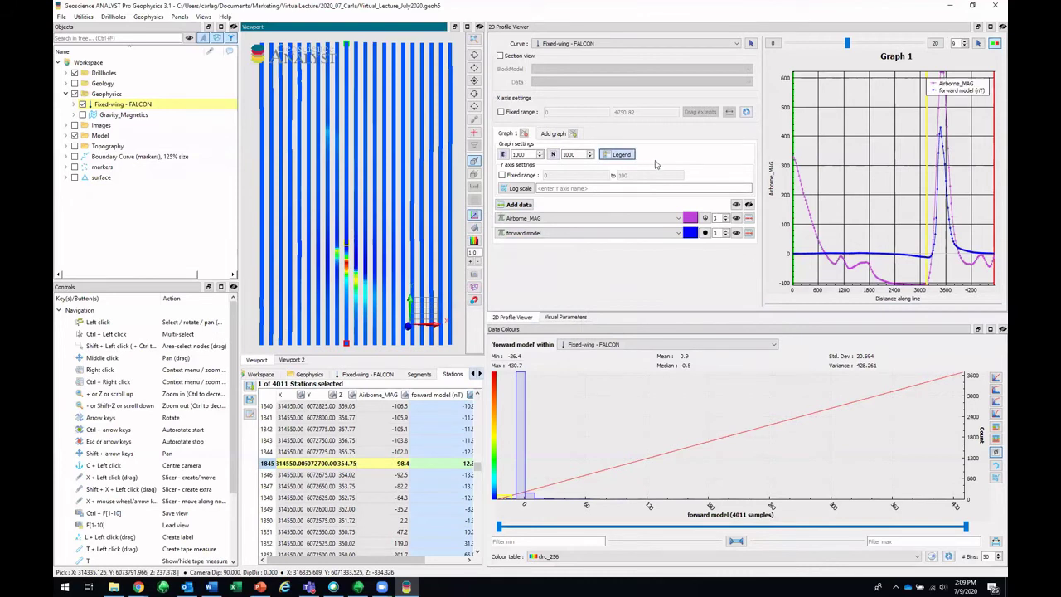
Step: Step back and forth through the FALCON survey lines plotted in the graph
mouse_move(911, 259)
click(966, 42)
click(965, 48)
drag(847, 43, 835, 44)
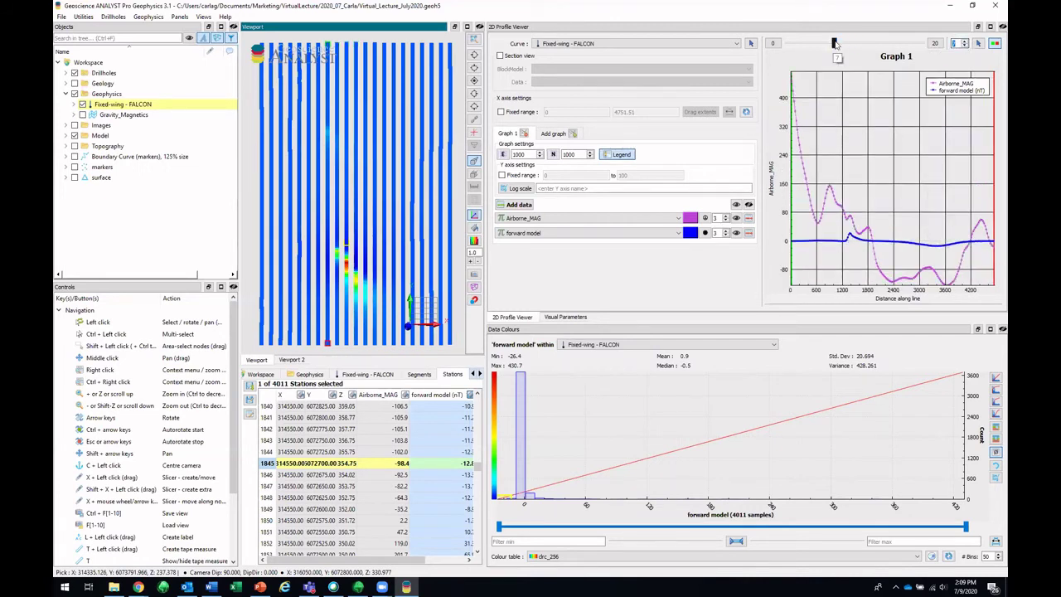
click(966, 44)
click(966, 44)
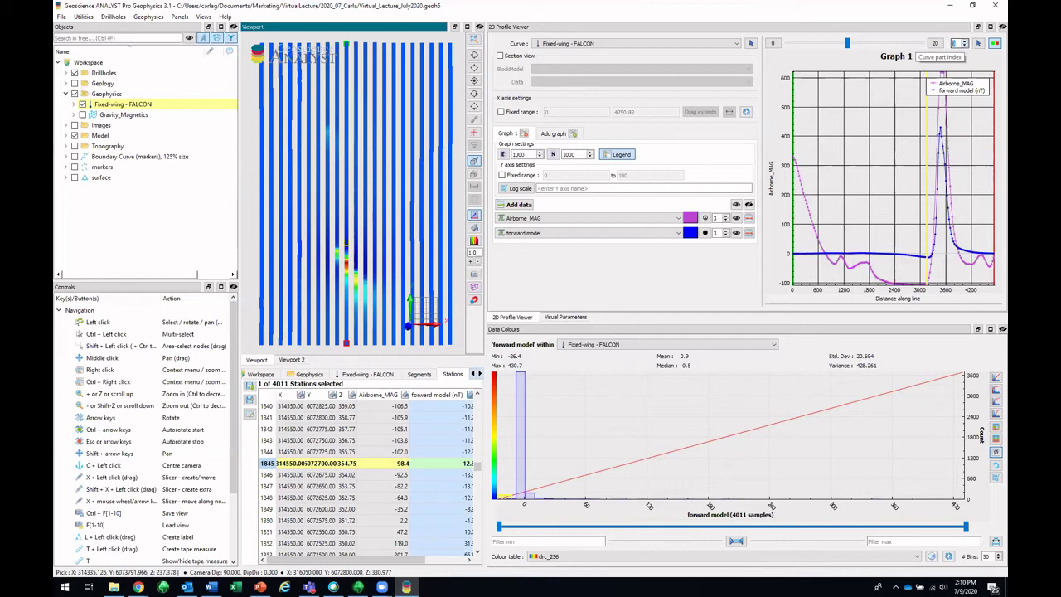
Step: Hide the 2D Profile Viewer, zoom out, and switch to Viewport 2
click(992, 28)
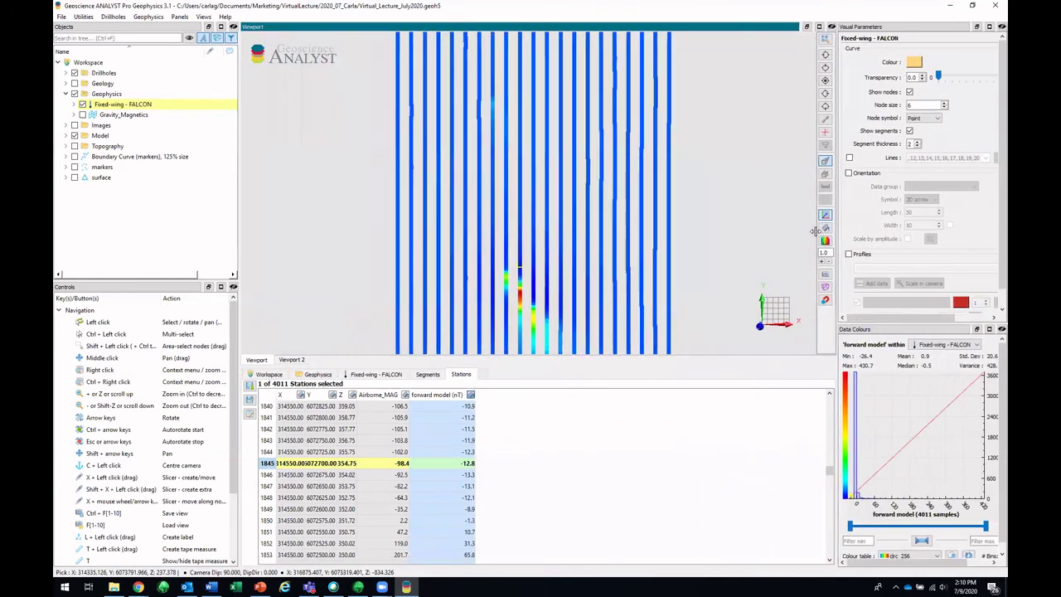
scroll(629, 236, down, 3)
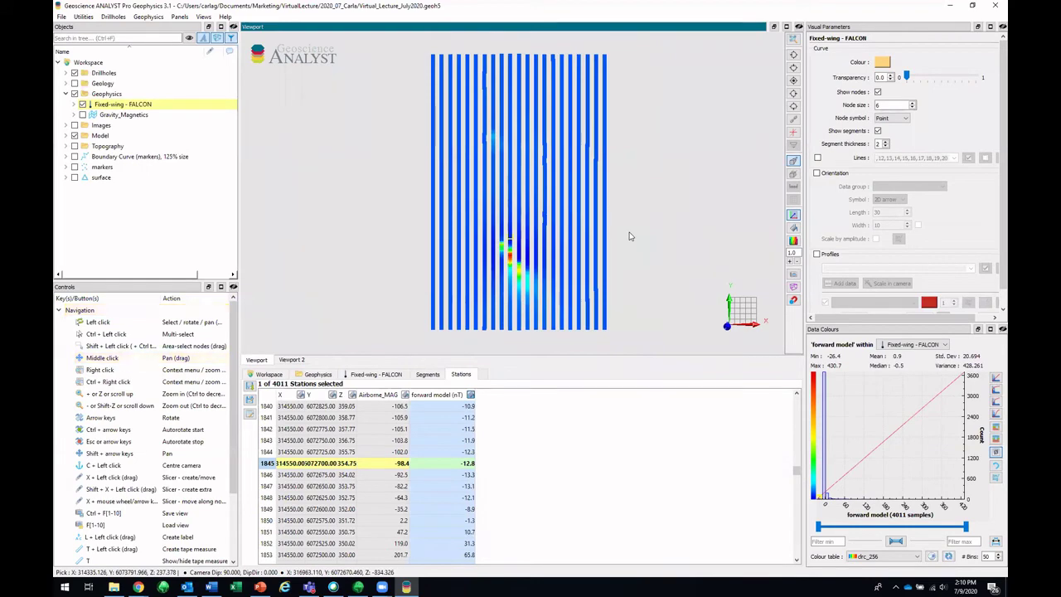
click(292, 360)
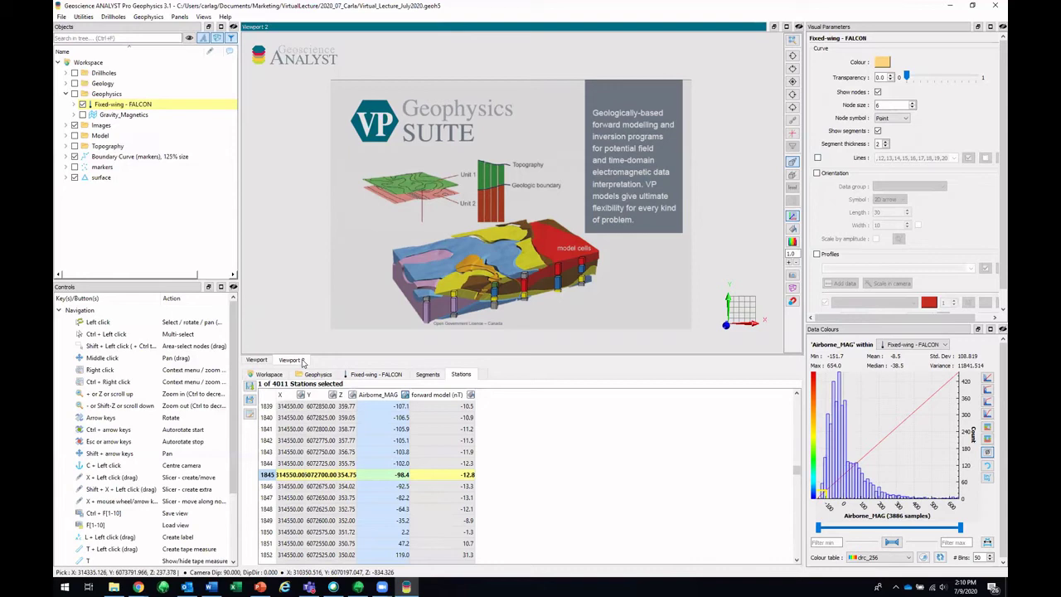
Step: Import MtDoreLocal.den as a VP model and orbit to see its coloured sections
click(61, 17)
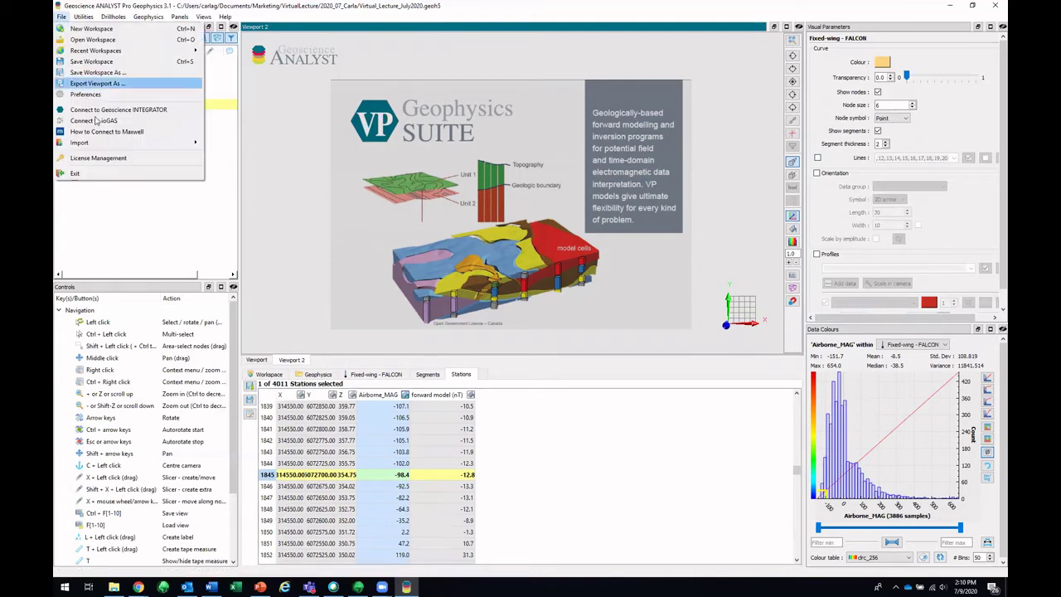
mouse_move(112, 142)
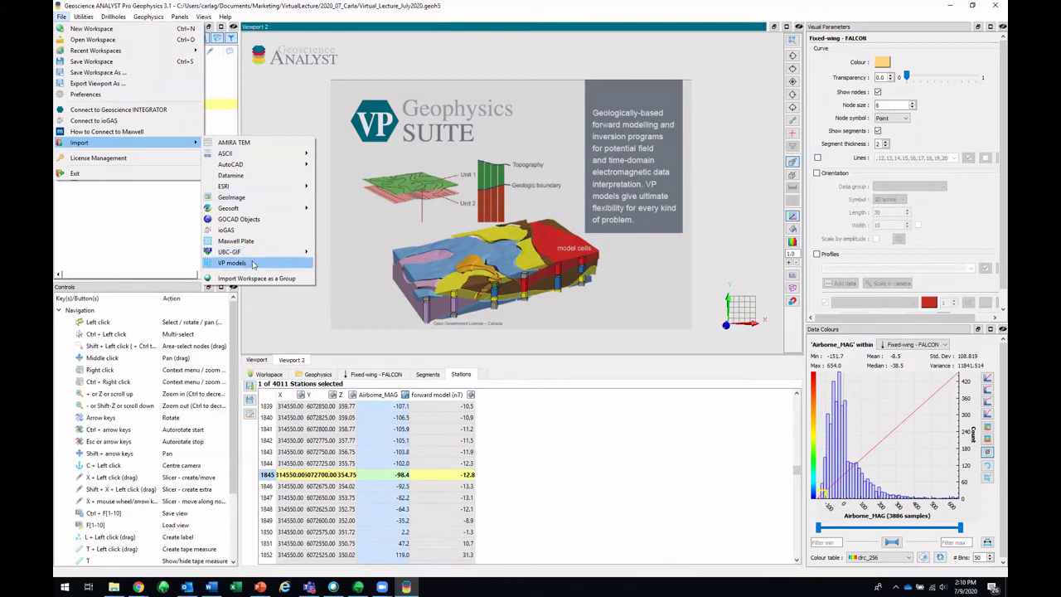
click(248, 263)
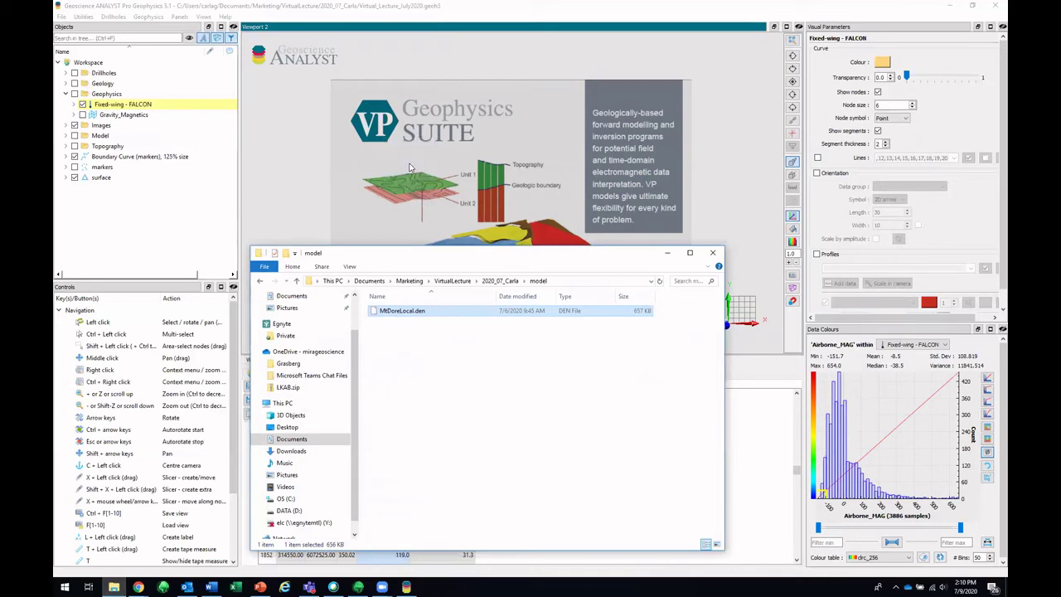
drag(408, 168, 411, 196)
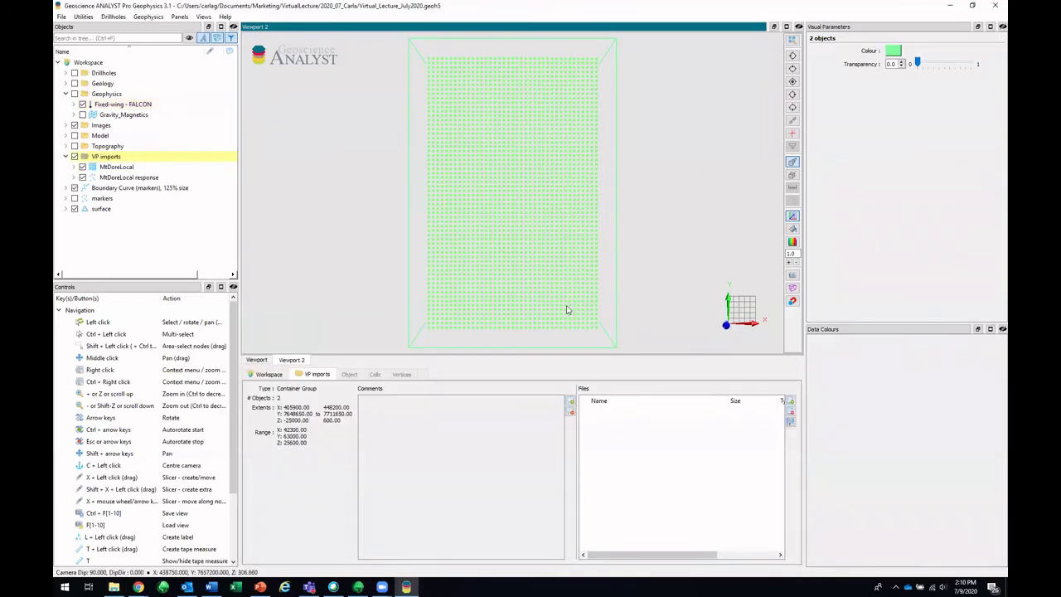
drag(536, 284, 515, 197)
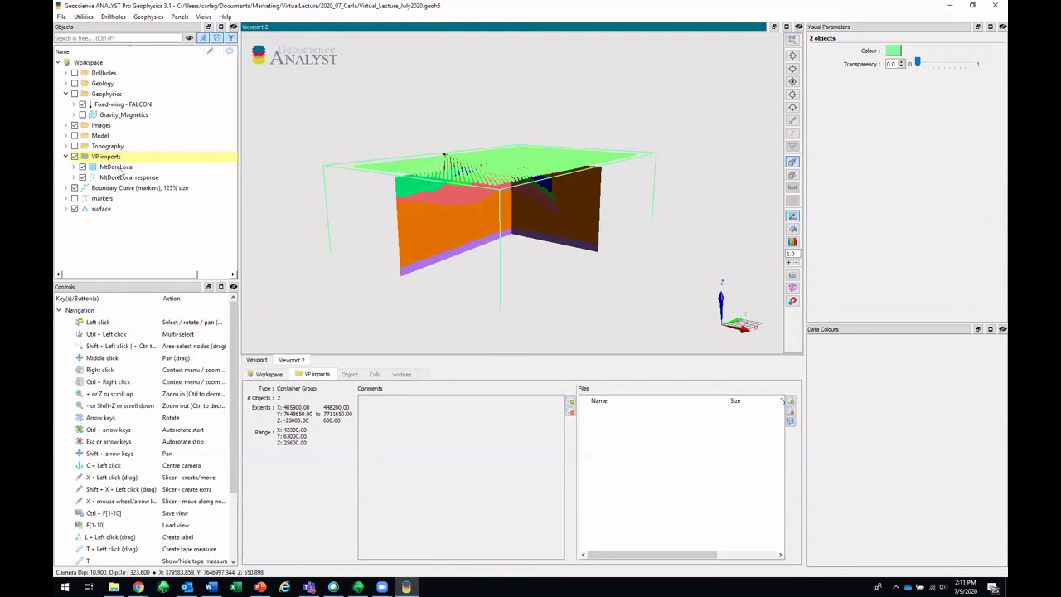
Step: Inspect MtDoreLocal's expanded VP metadata with a widened key column, then open its Cells table
click(120, 170)
click(378, 376)
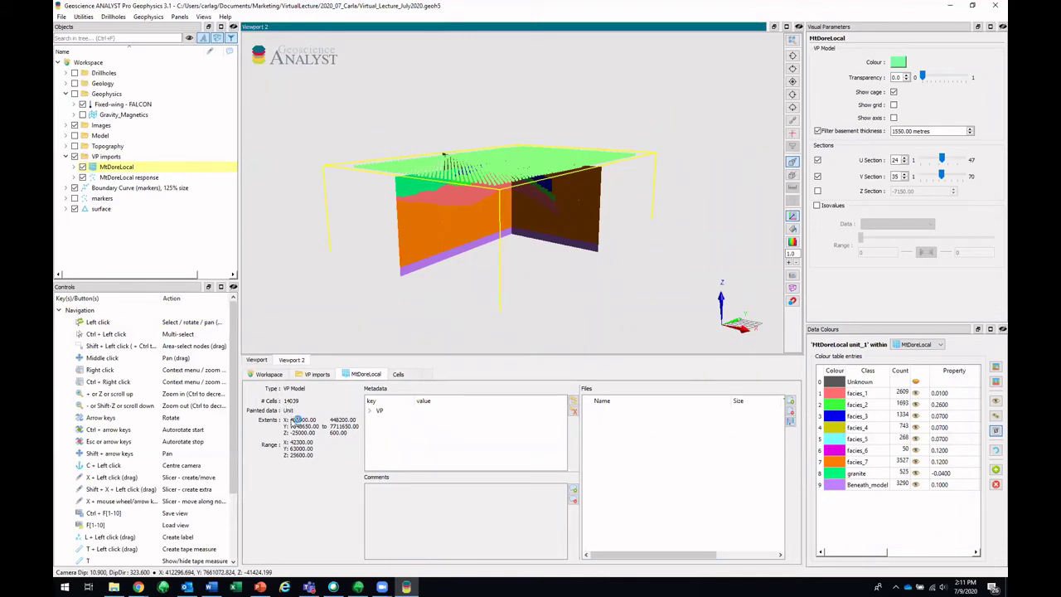
click(371, 412)
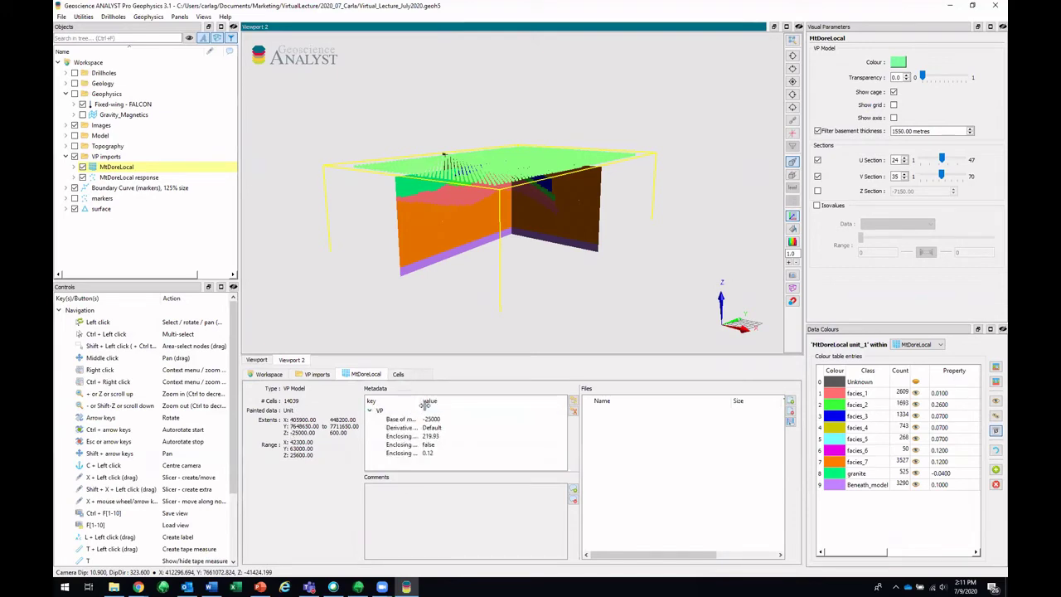
drag(493, 404, 489, 403)
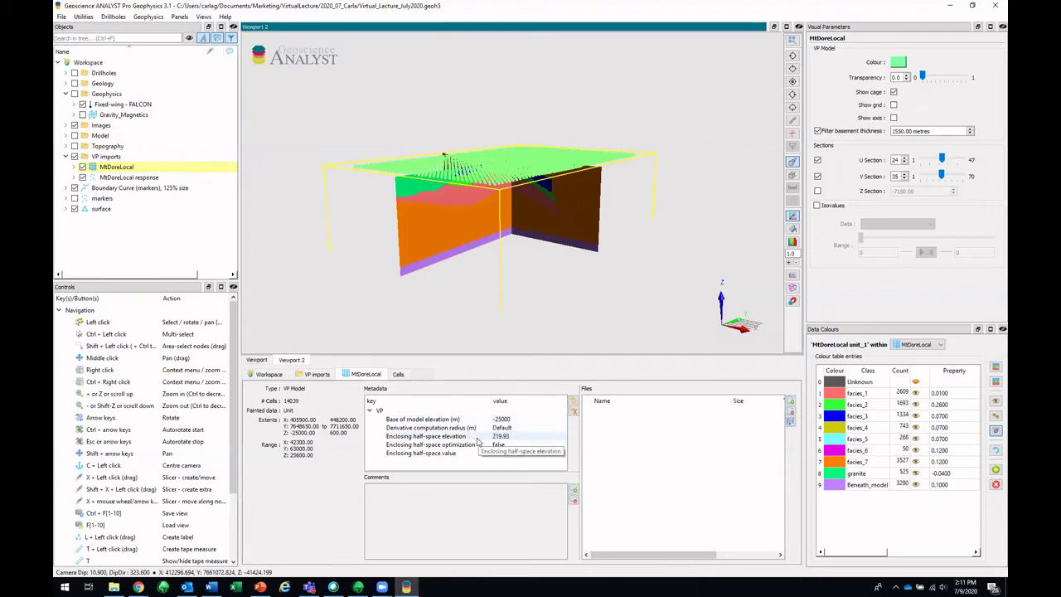
click(396, 375)
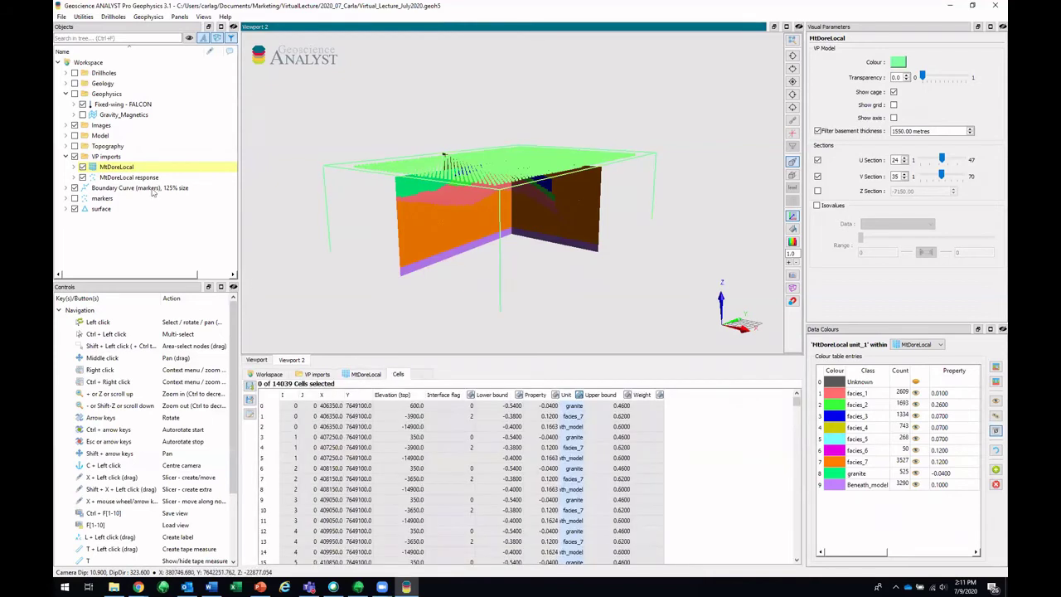
Step: Colour the MtDoreLocal model orange and outline its cells with a grid
drag(531, 199, 551, 193)
middle_drag(550, 194, 558, 194)
drag(557, 194, 580, 166)
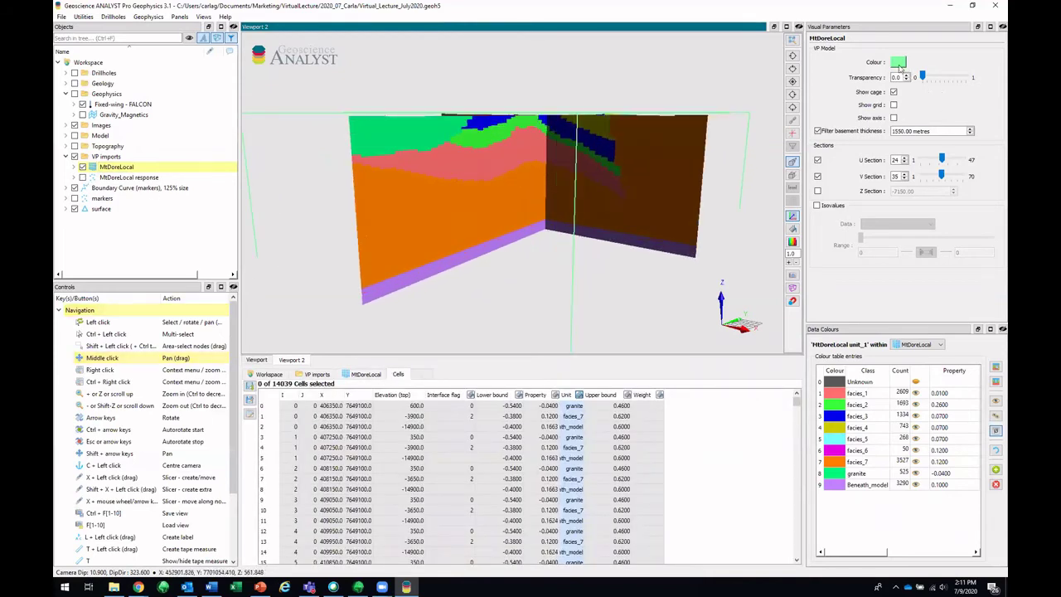
click(898, 63)
click(483, 247)
click(585, 376)
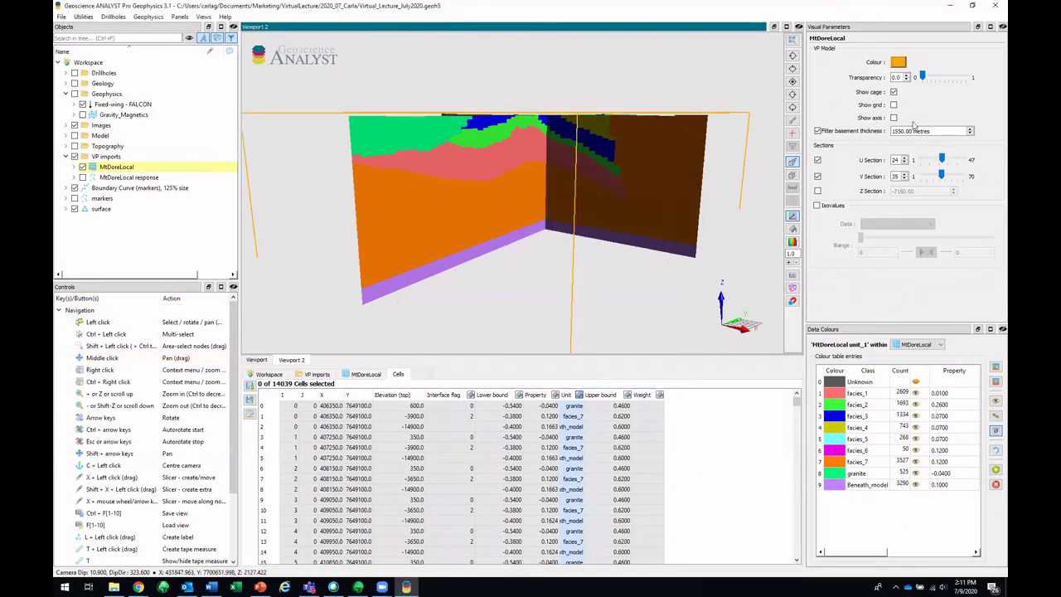
click(894, 104)
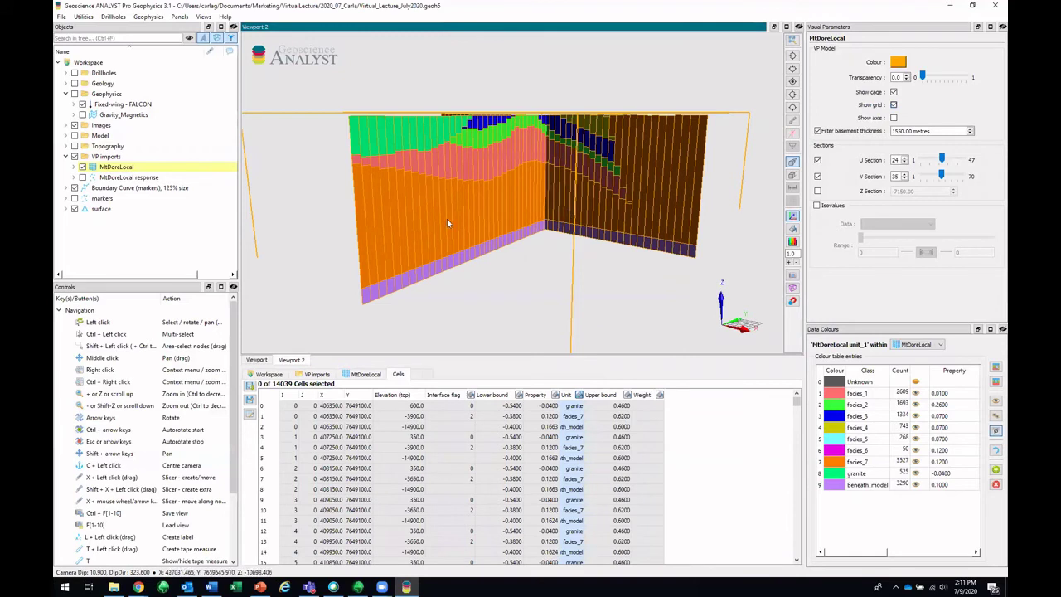
Step: Pick a cell to find its table row and turn off basement thickness filtering
click(478, 218)
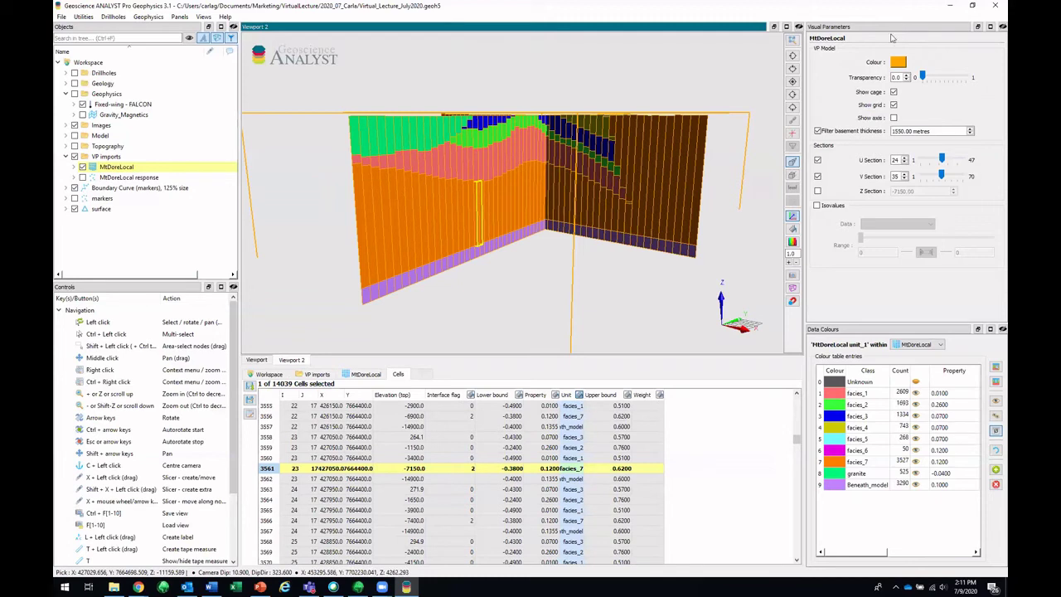
click(819, 131)
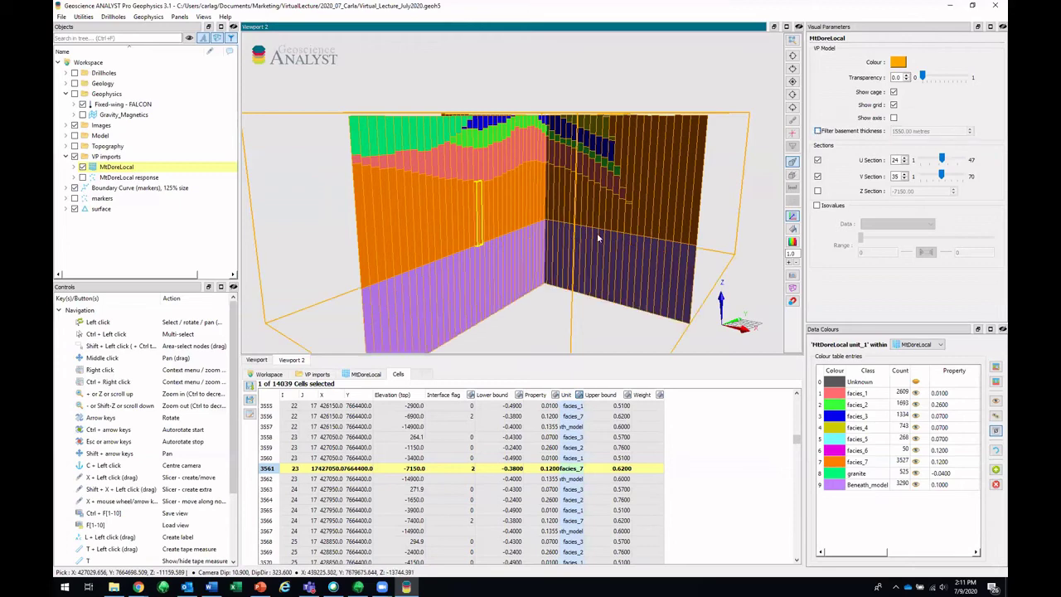
drag(593, 199, 597, 239)
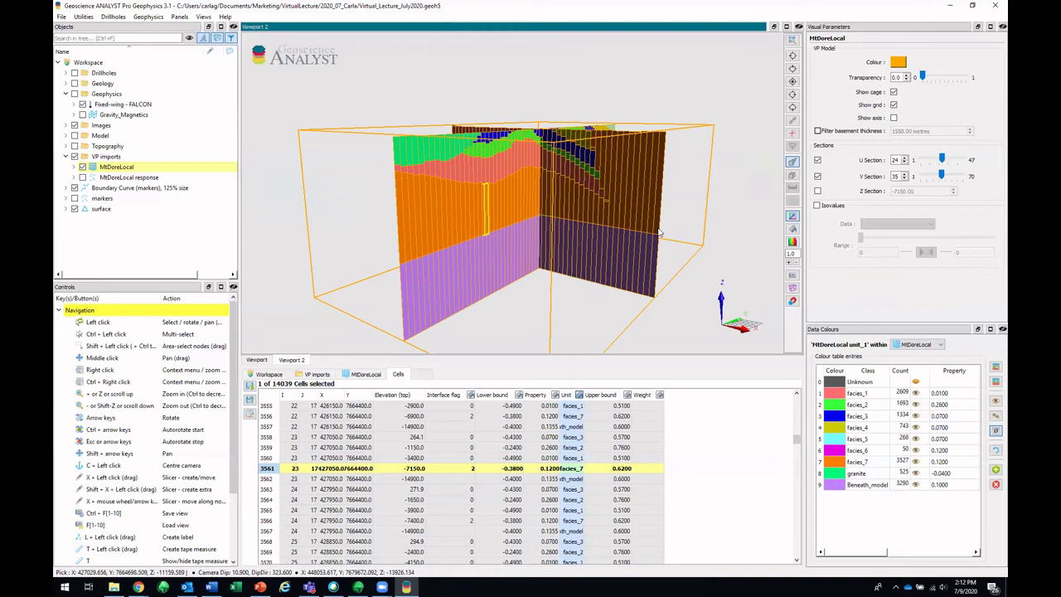
Step: Re-enable basement thickness filtering and add a Z section at -5000
click(819, 131)
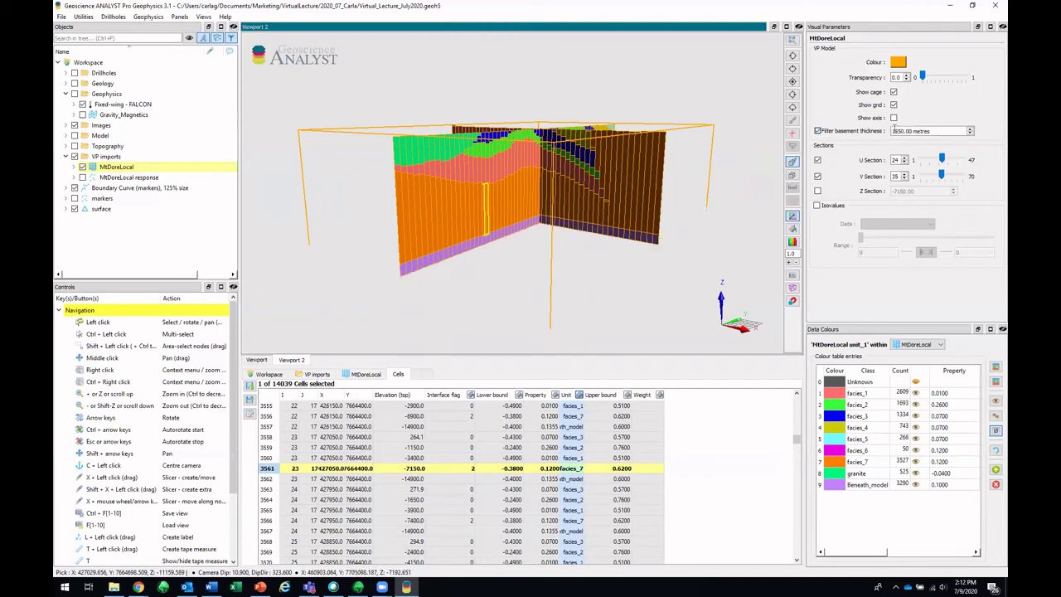
click(817, 191)
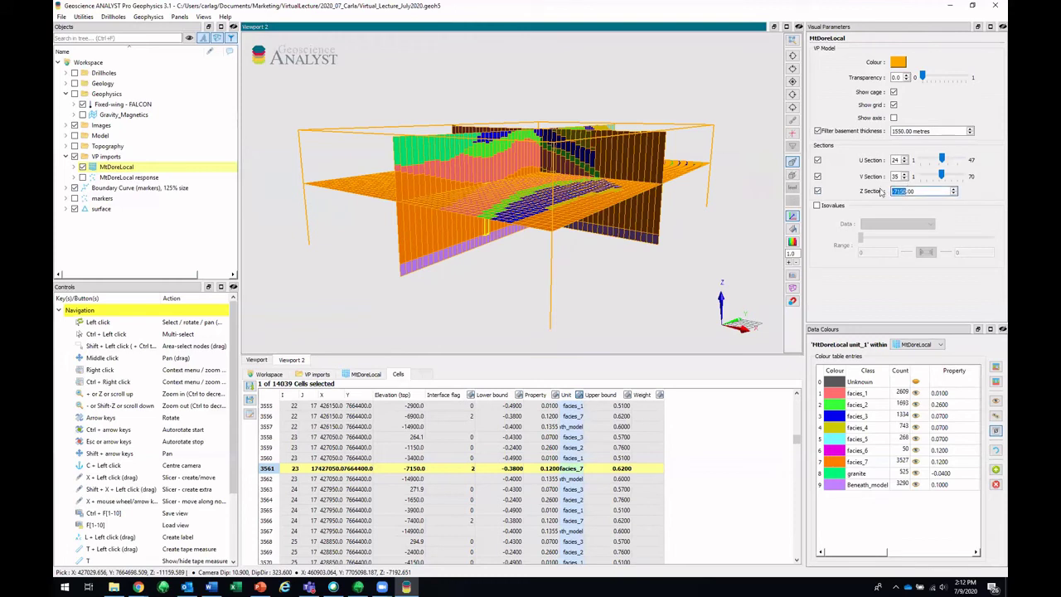
text(-5000)
key(Return)
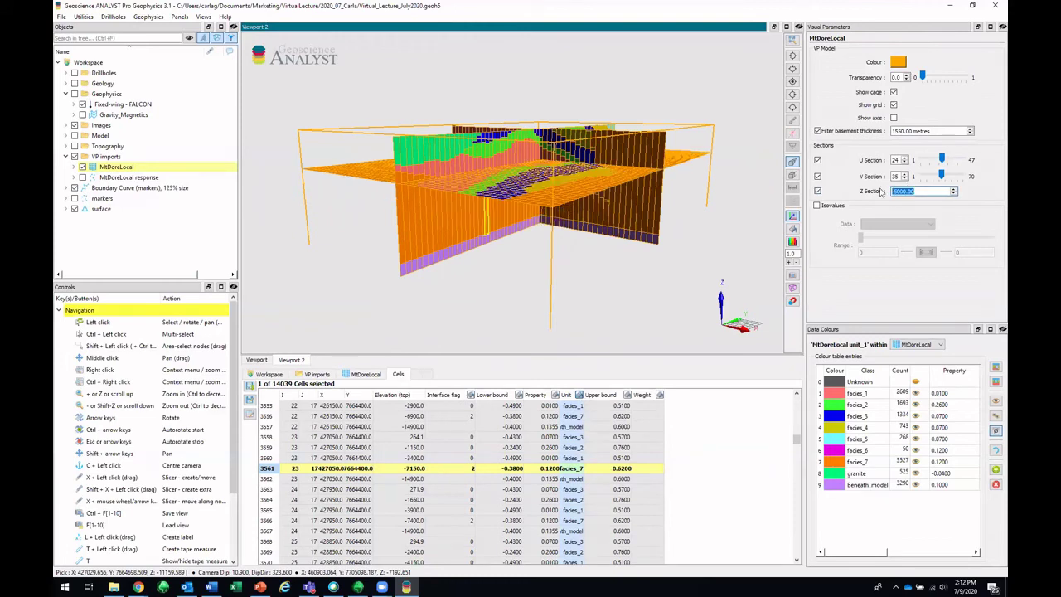
drag(704, 166, 665, 193)
click(818, 205)
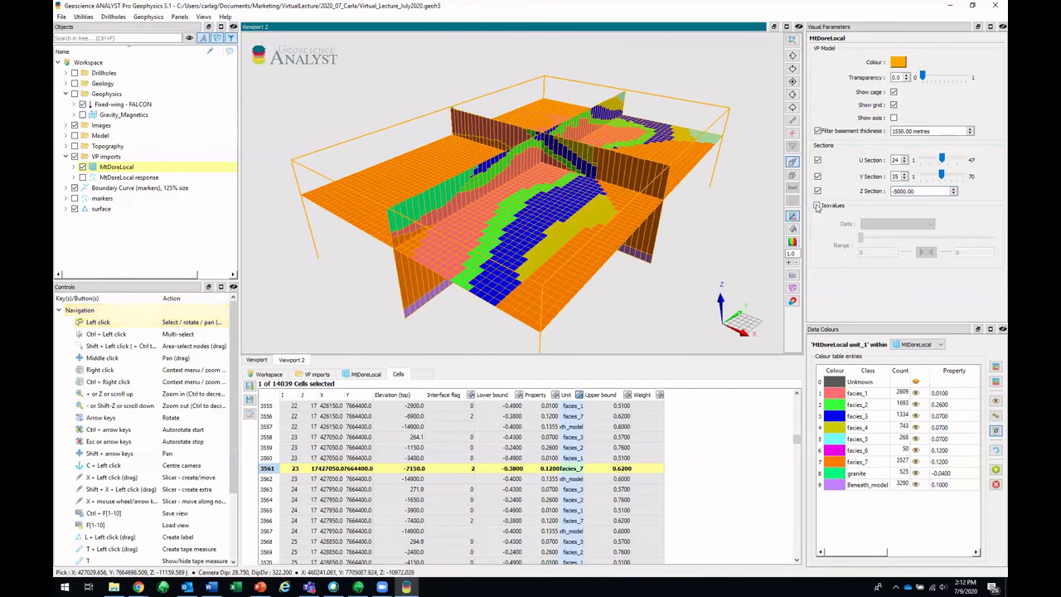
Step: Show the facies_1 isosurface of Unit and hide the cell grid lines
click(912, 224)
click(915, 247)
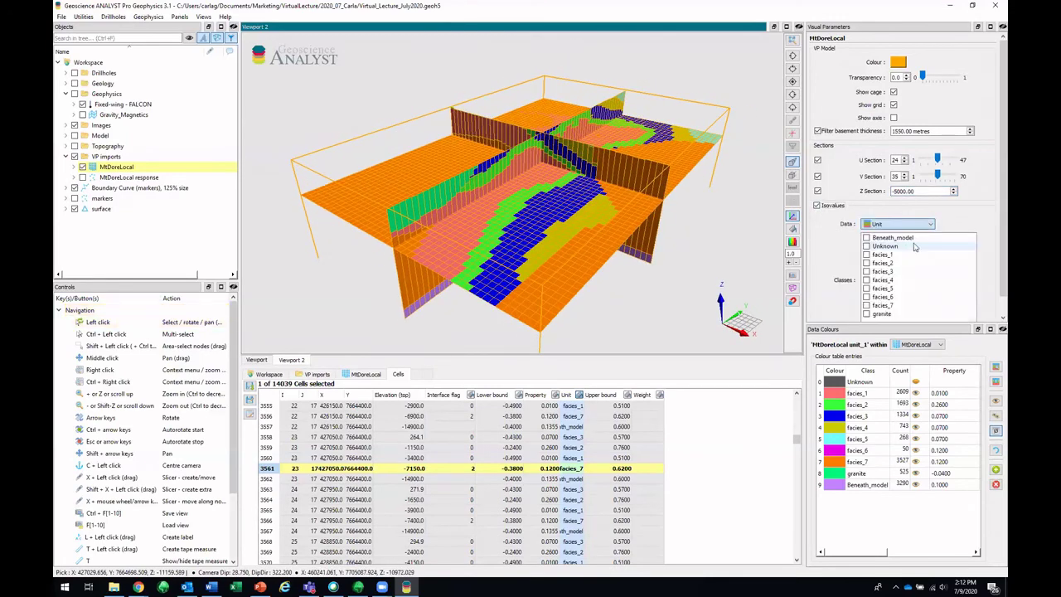
click(867, 254)
mouse_move(601, 207)
mouse_down()
mouse_move(618, 170)
mouse_move(630, 185)
mouse_move(577, 194)
mouse_move(594, 191)
mouse_up()
click(894, 105)
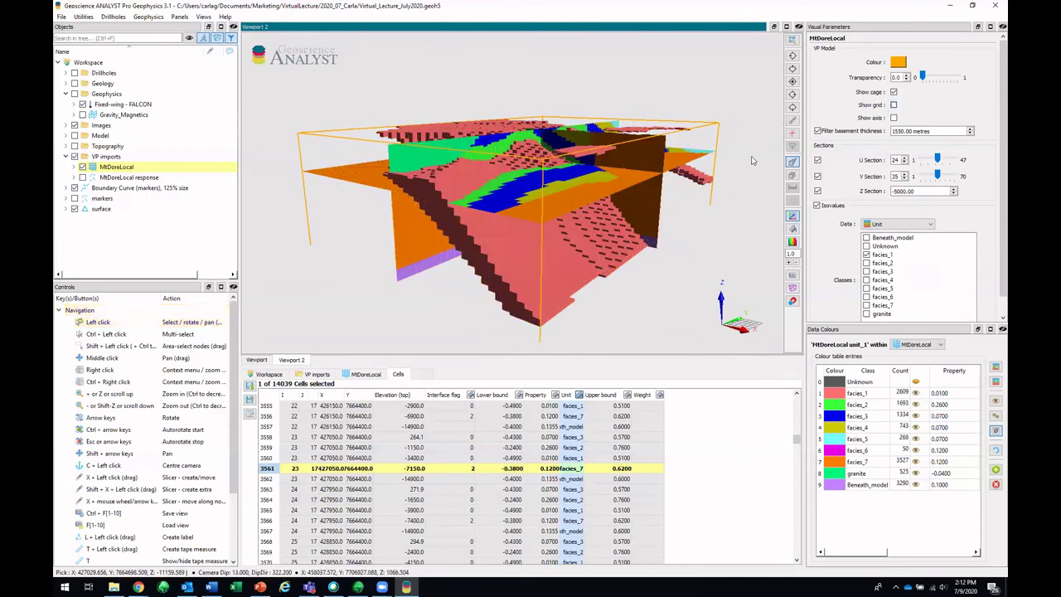
drag(753, 160, 663, 166)
middle_drag(664, 166, 663, 158)
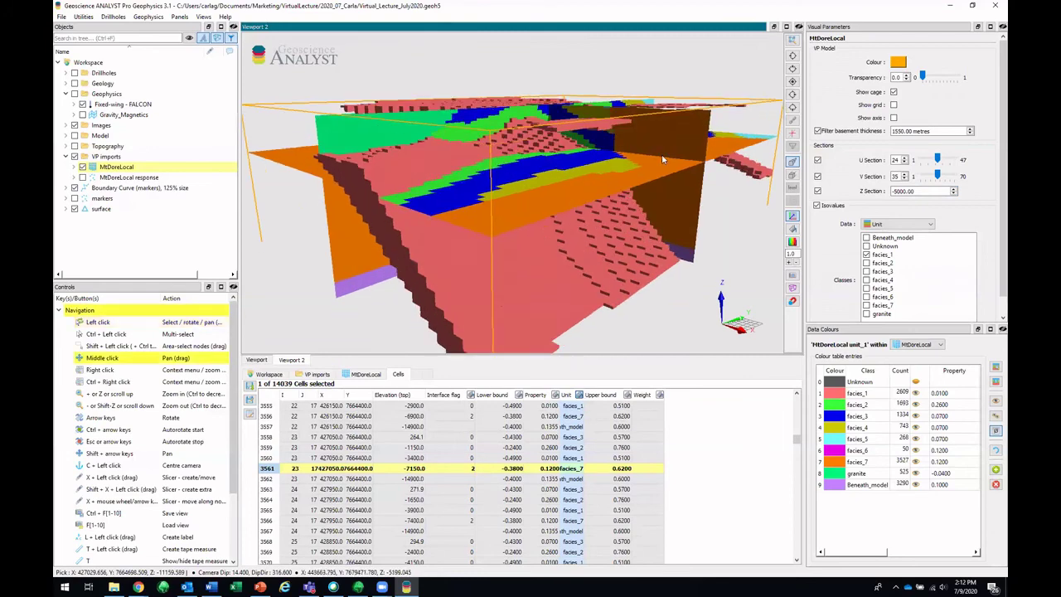
scroll(663, 153, down, 5)
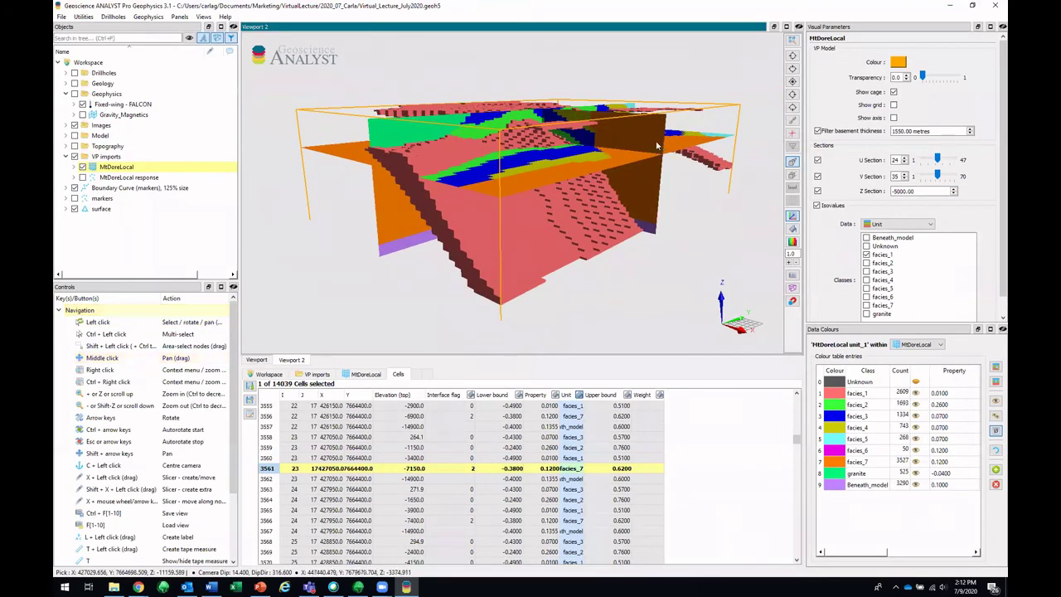
Step: Hide the MtDoreLocal model and show the MtDoreLocal response points in plan view
click(82, 166)
click(82, 178)
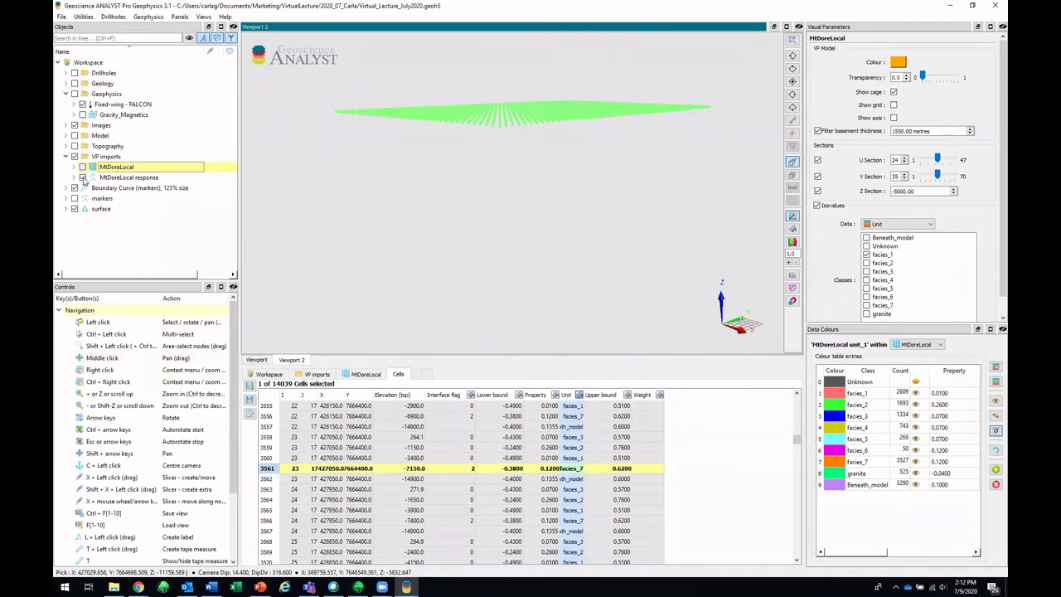
click(792, 81)
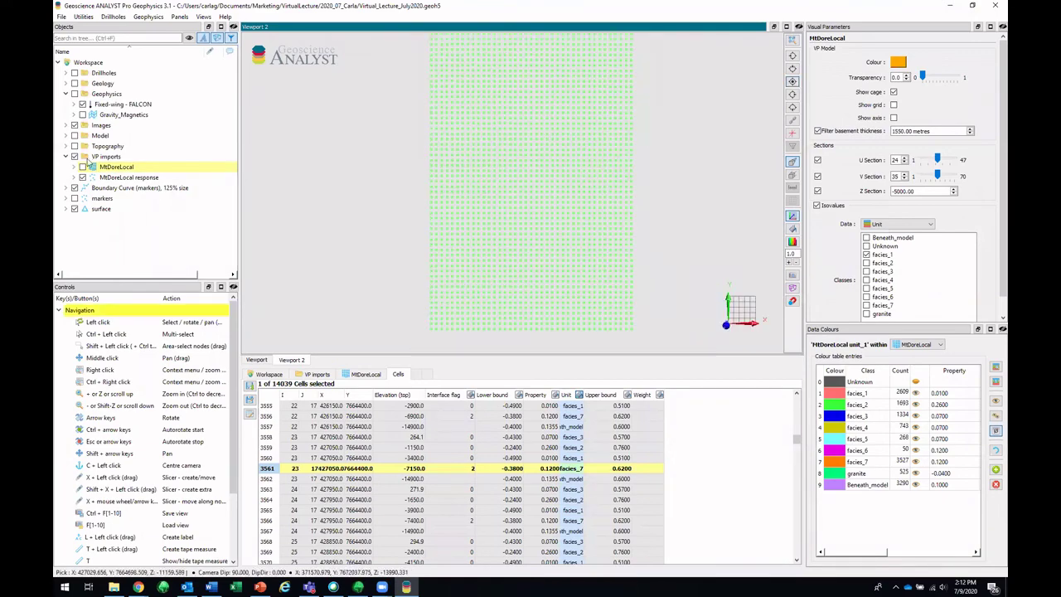
Step: Colour the response points' nodes by GZback, then GZcal, and finally GZobs
click(107, 177)
click(439, 376)
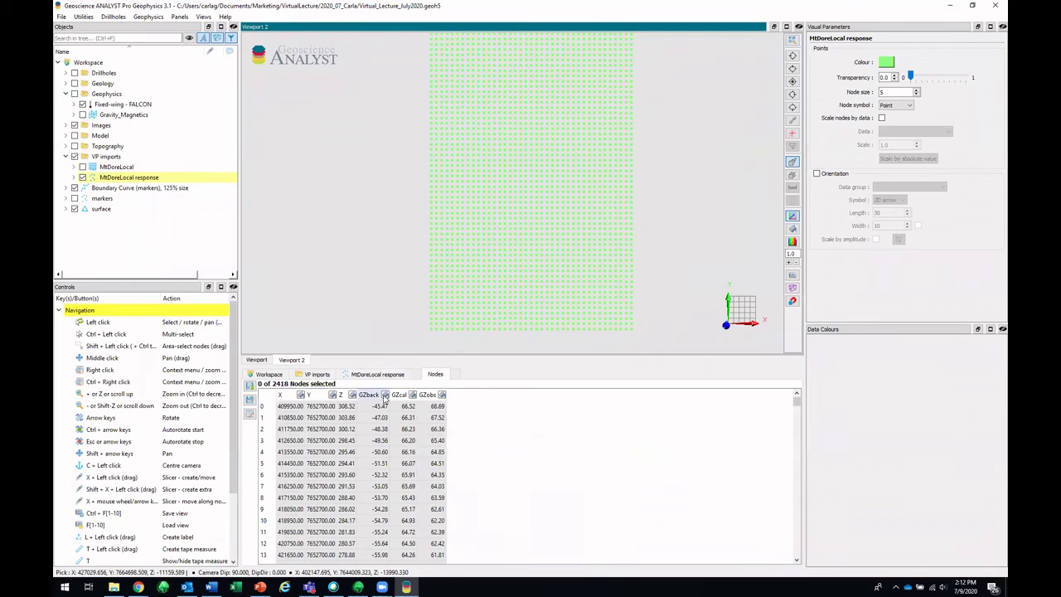
click(384, 395)
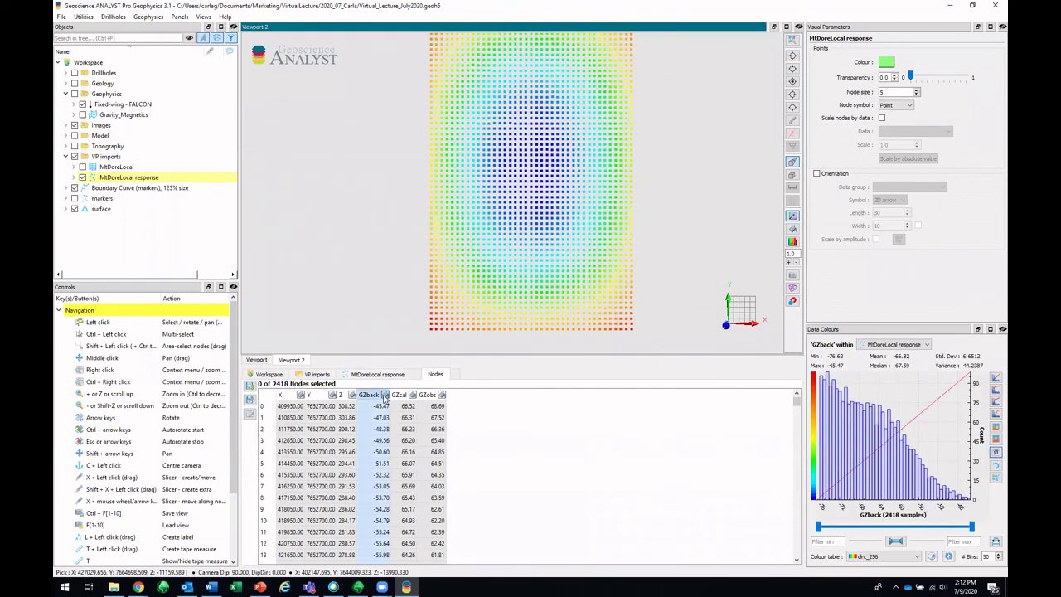
middle_drag(579, 240, 576, 258)
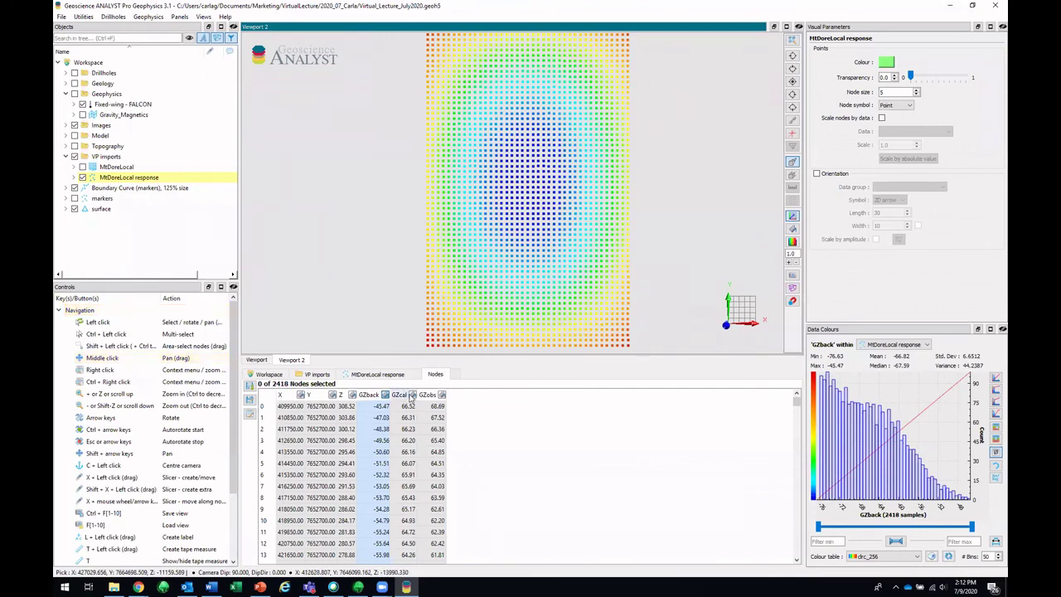
click(412, 397)
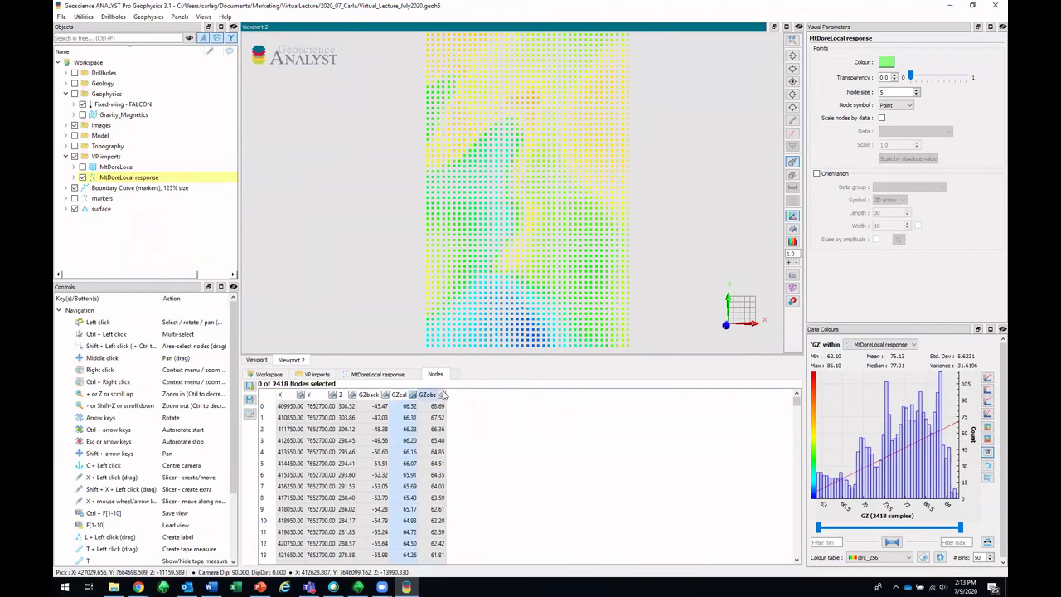
click(442, 395)
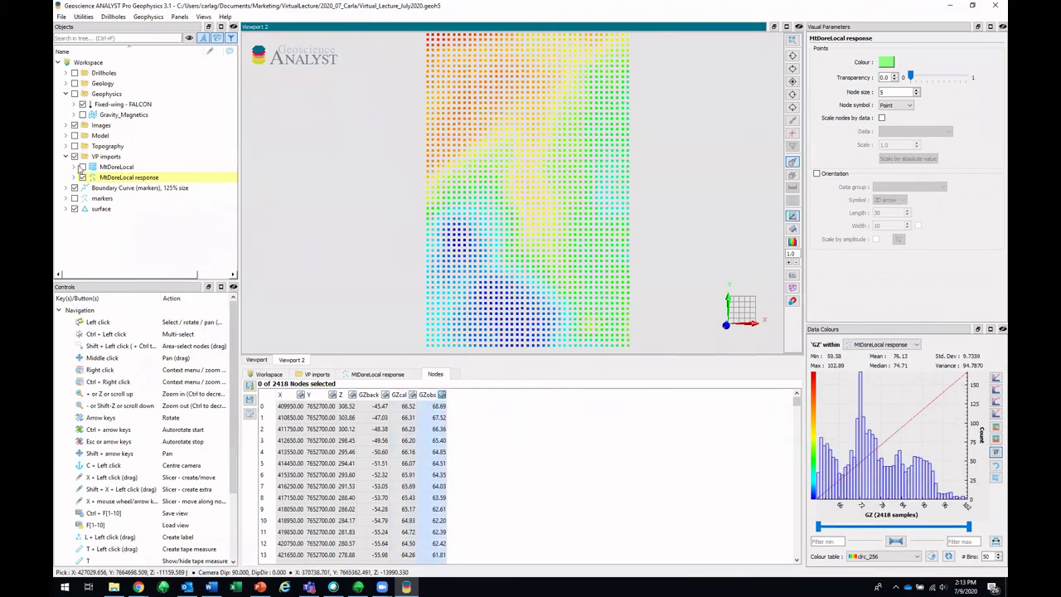
Step: Show the MtDoreLocal model again beneath the GZobs-coloured points in an oblique 3-D view
click(82, 166)
drag(497, 239, 472, 257)
middle_drag(467, 252, 509, 169)
scroll(509, 169, up, 2)
drag(506, 169, 503, 169)
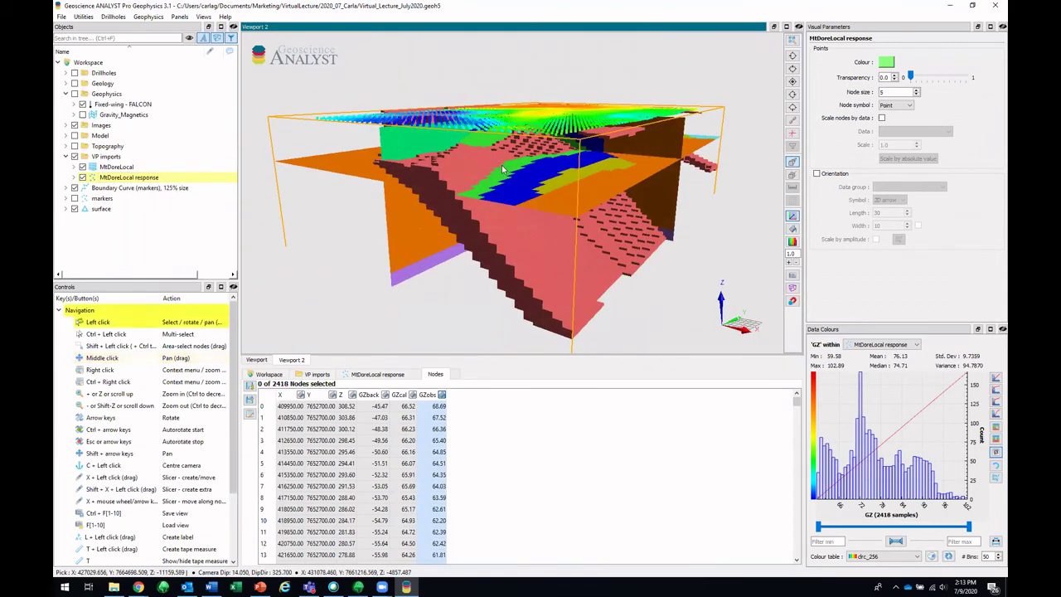
middle_drag(502, 169, 512, 165)
drag(513, 165, 507, 146)
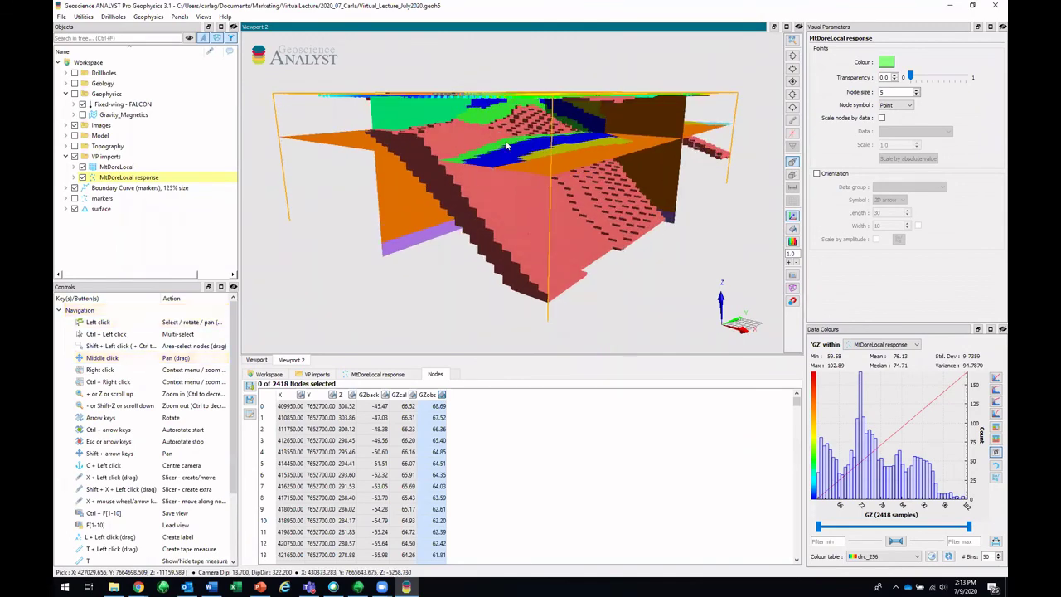